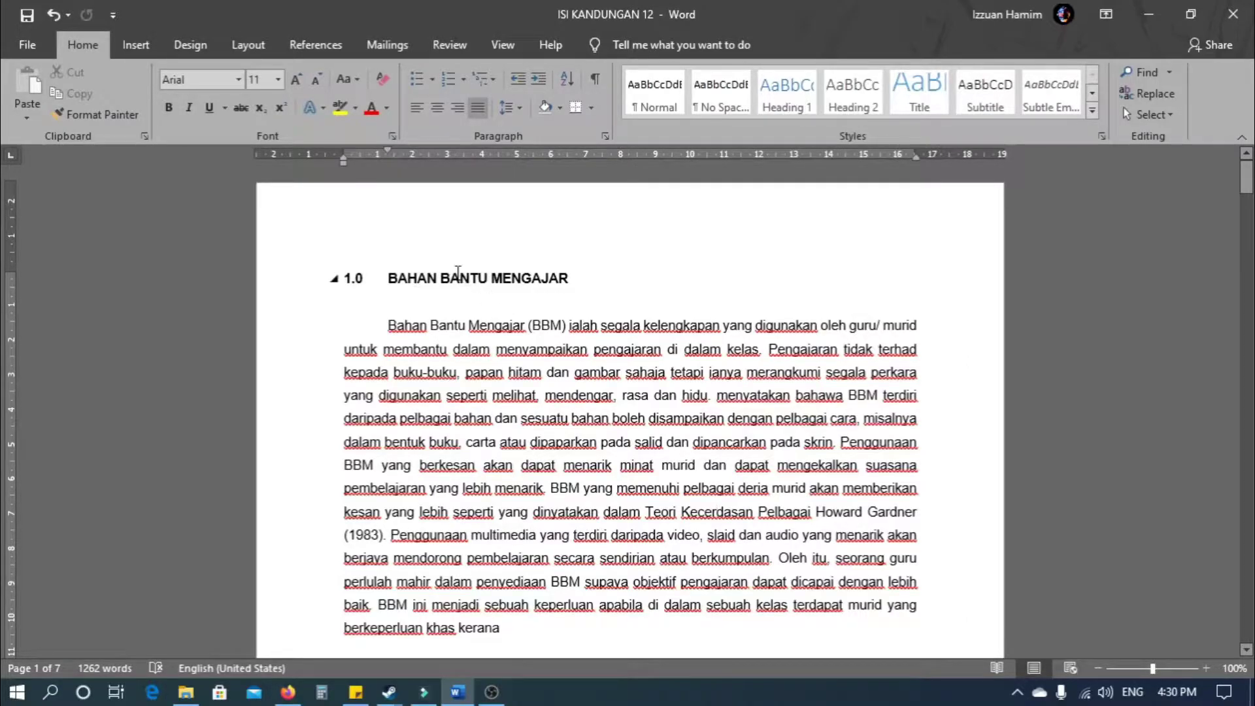
# Add an empty 1.0 heading line above BAHAN BANTU MENGAJAR, removing the extra numbered items.
pyautogui.click(385, 276)
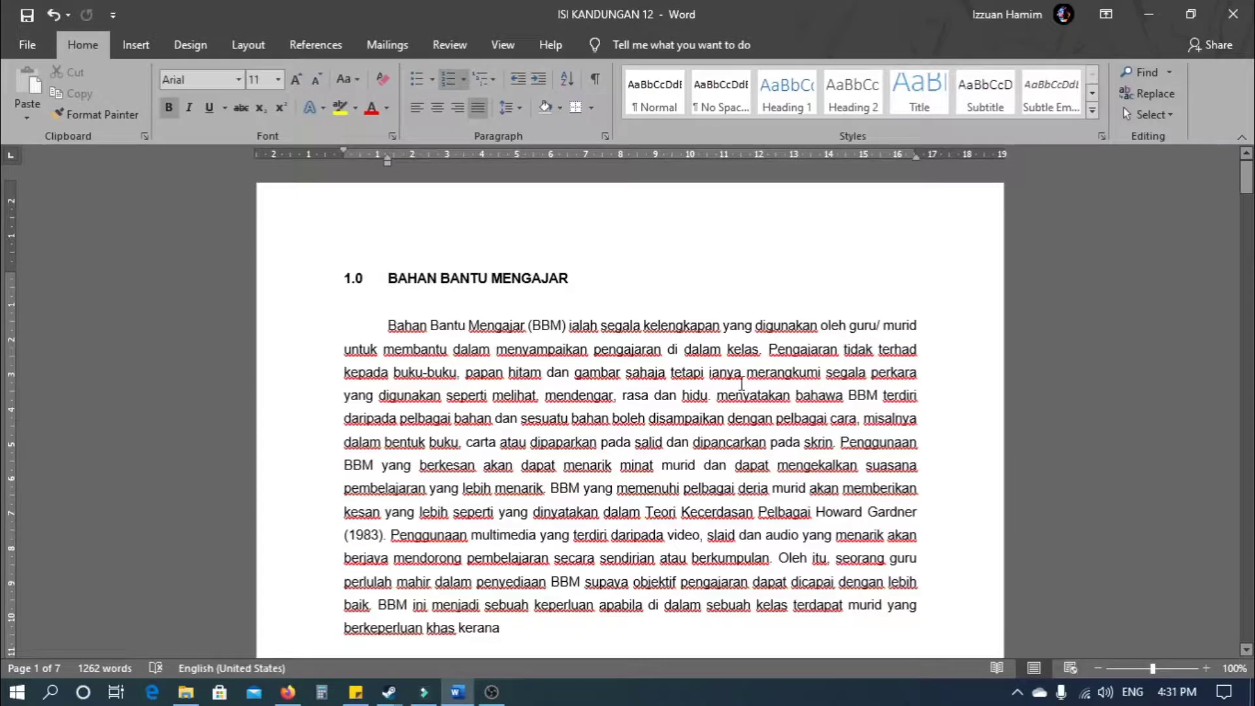
pyautogui.press('Return')
pyautogui.press('Return')
pyautogui.press('Return')
pyautogui.press('Return')
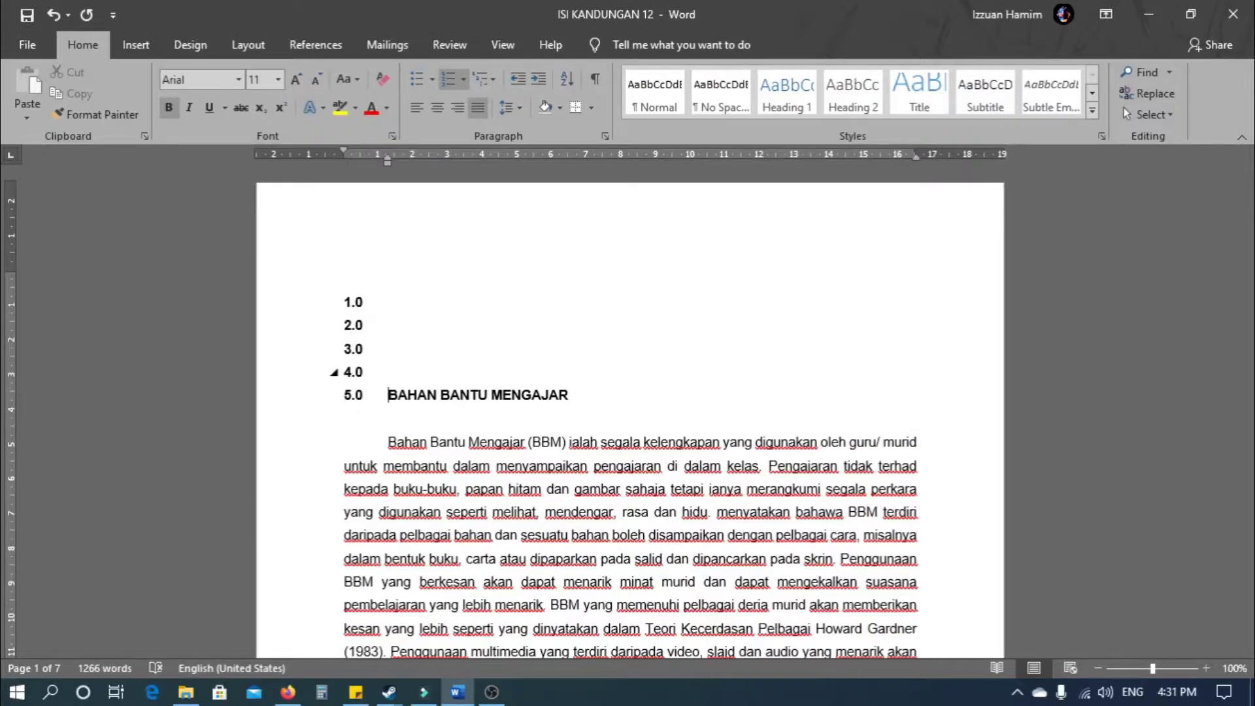
pyautogui.press('BackSpace')
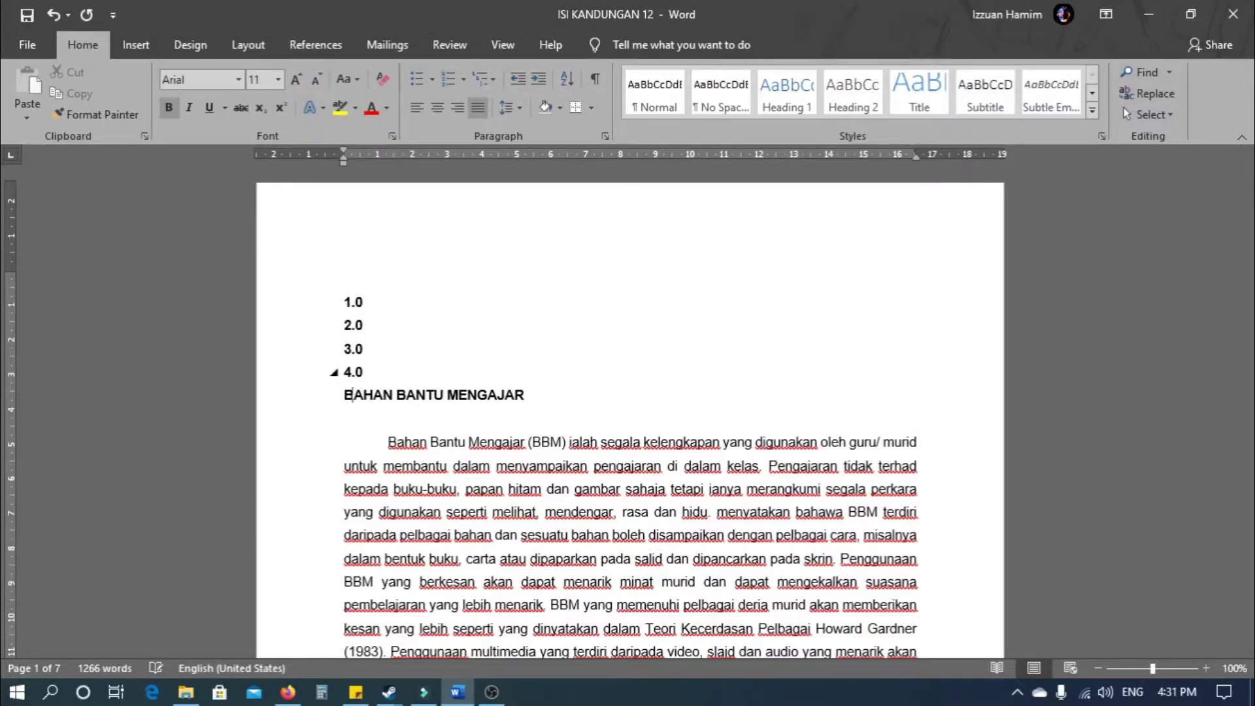
pyautogui.press('BackSpace')
pyautogui.press('BackSpace')
pyautogui.press('BackSpace')
pyautogui.press('BackSpace')
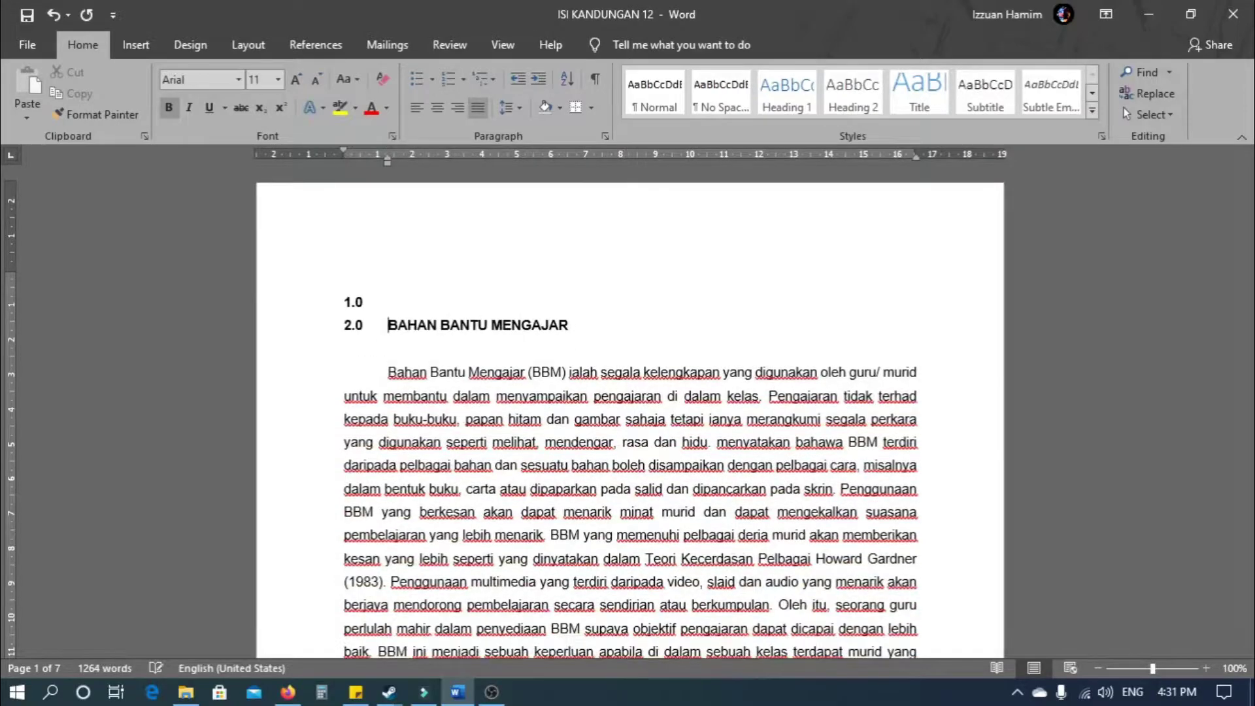
pyautogui.press('BackSpace')
pyautogui.press('BackSpace')
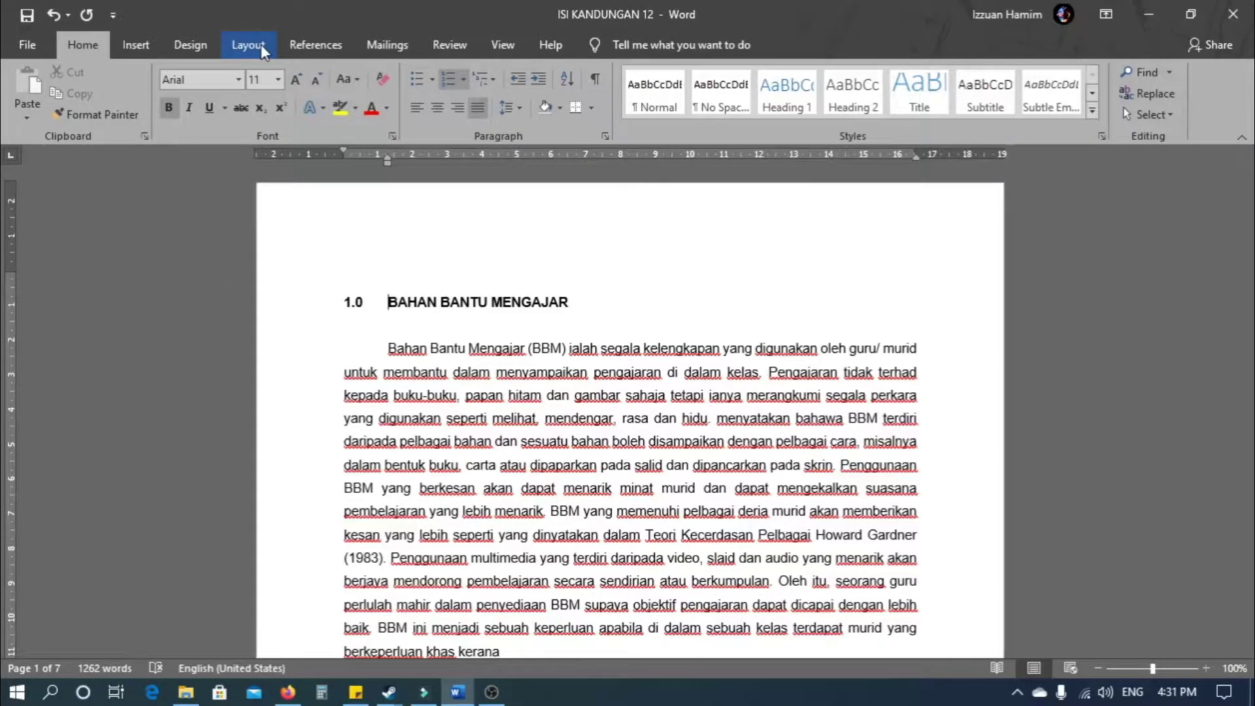
# Insert a Next Page break so a blank page precedes the report's first heading.
pyautogui.click(261, 46)
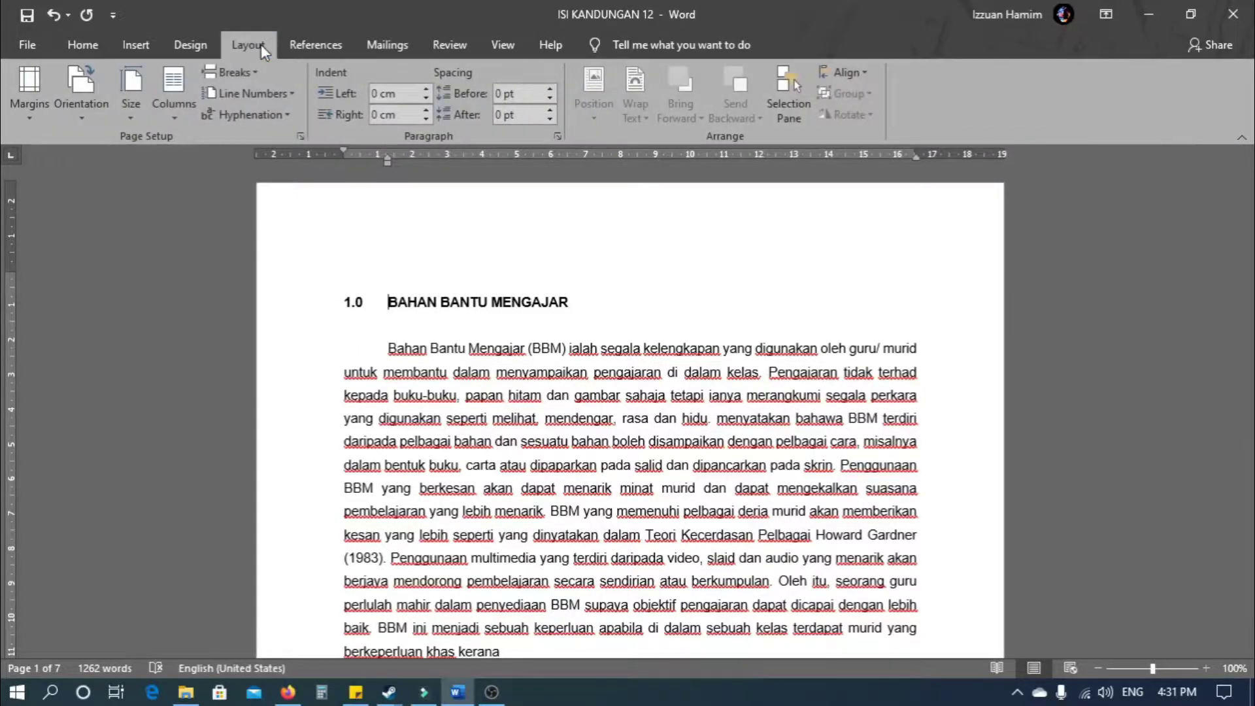
pyautogui.click(230, 78)
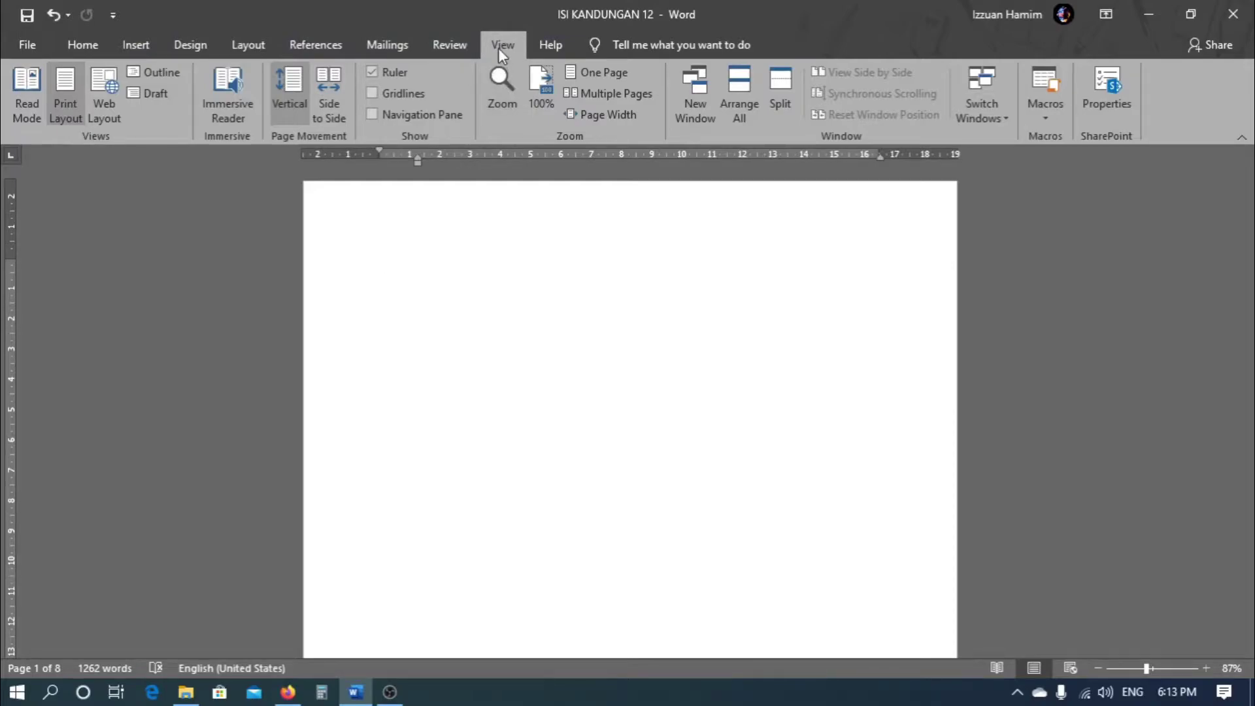
# Show the Navigation Pane and scroll down to the report's heading on page 2.
pyautogui.click(441, 119)
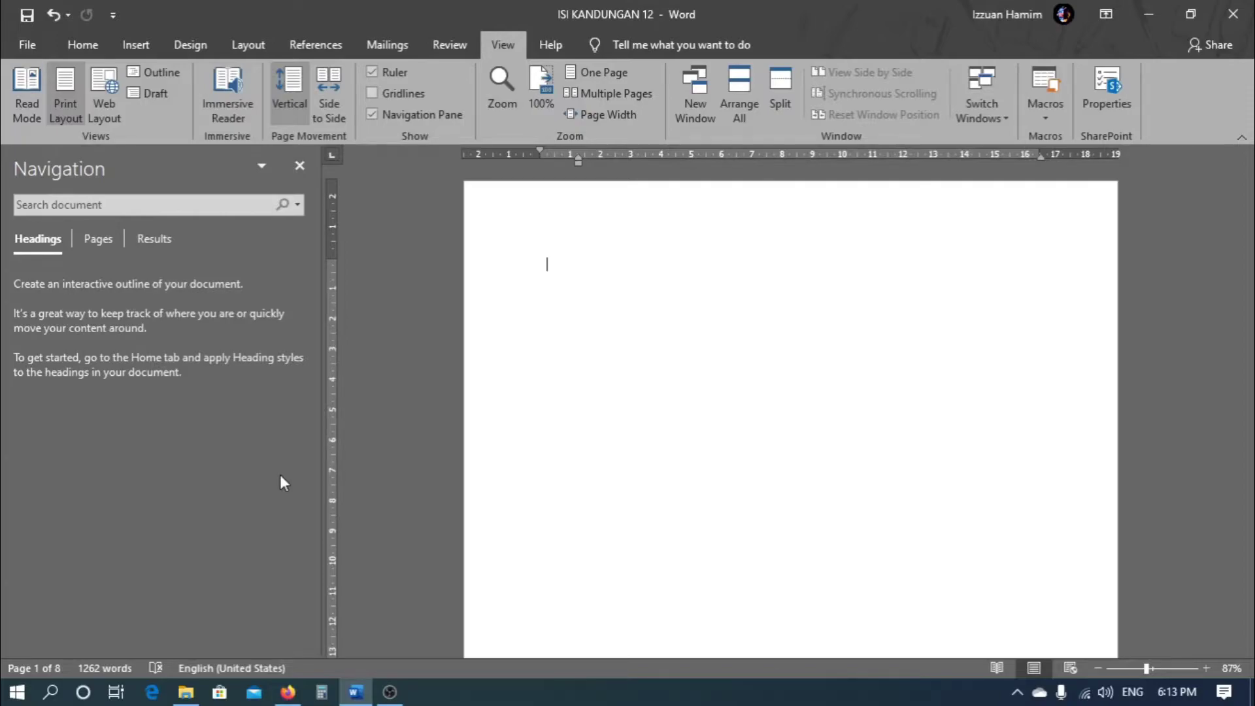
pyautogui.scroll(-3, 576, 411)
pyautogui.scroll(1, 604, 423)
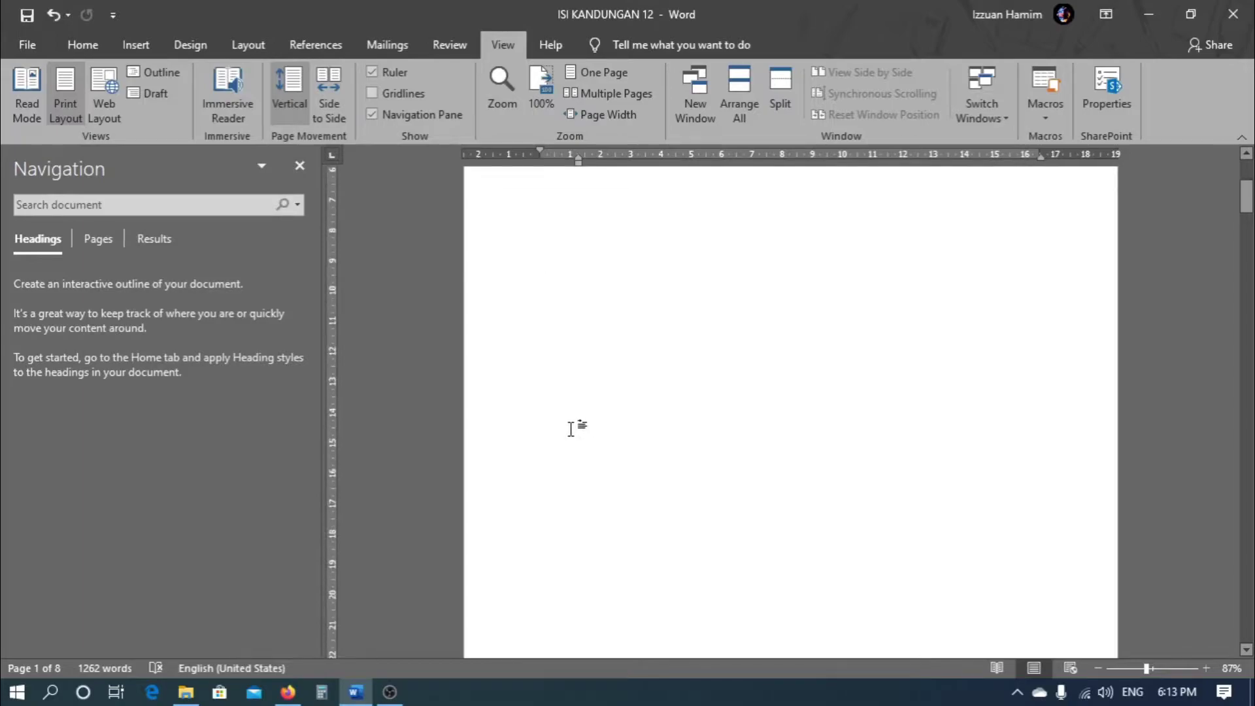
pyautogui.scroll(-15, 599, 424)
pyautogui.scroll(-5, 593, 418)
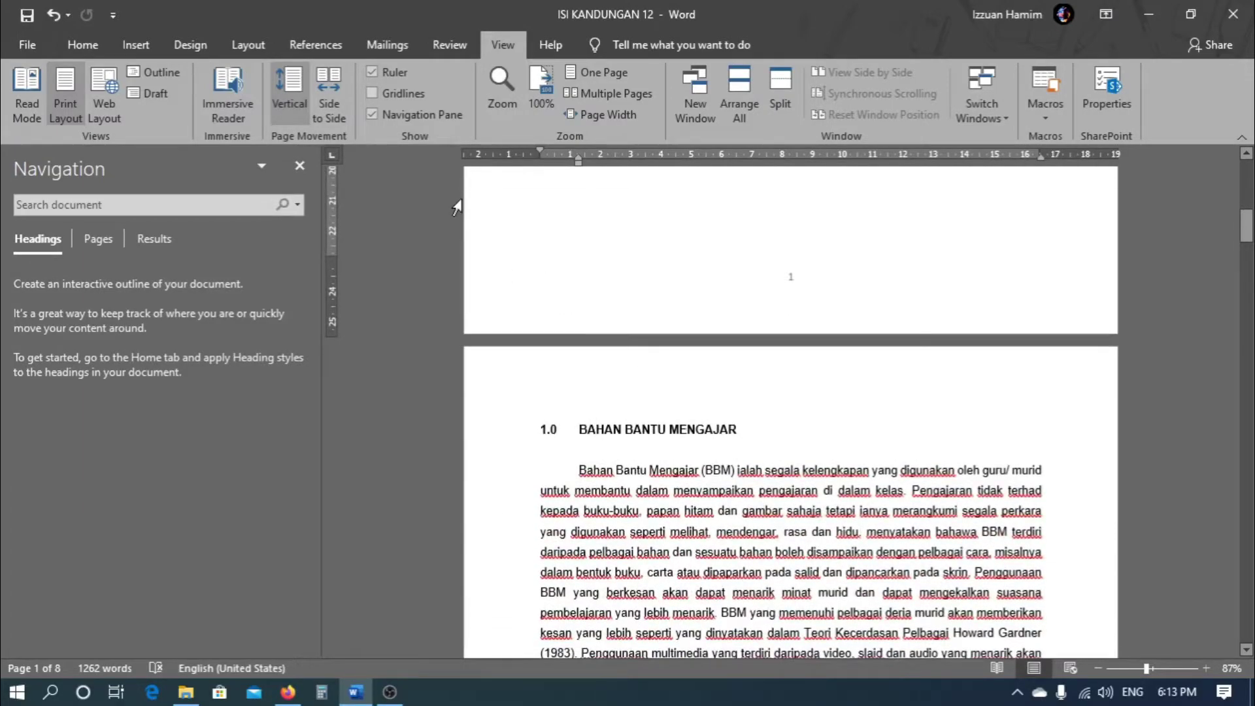
# Switch to the References ribbon and scroll through the report, returning to heading 1.0.
pyautogui.click(325, 47)
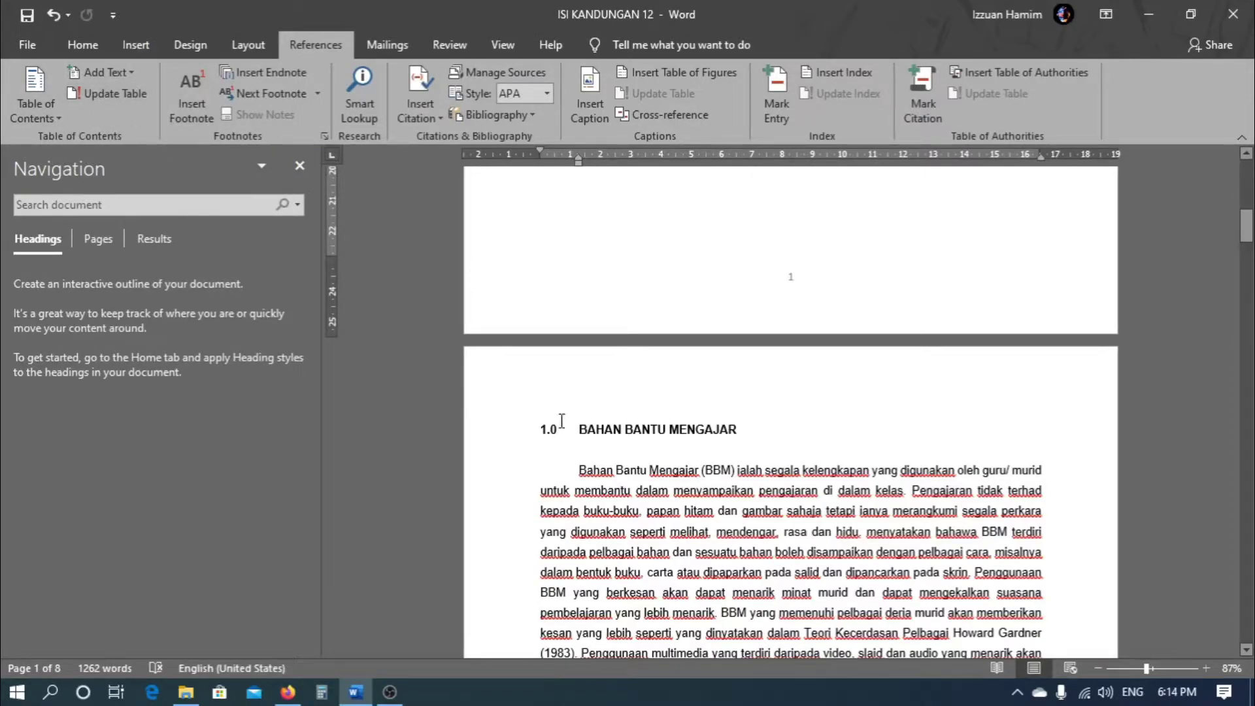
pyautogui.scroll(-3, 734, 394)
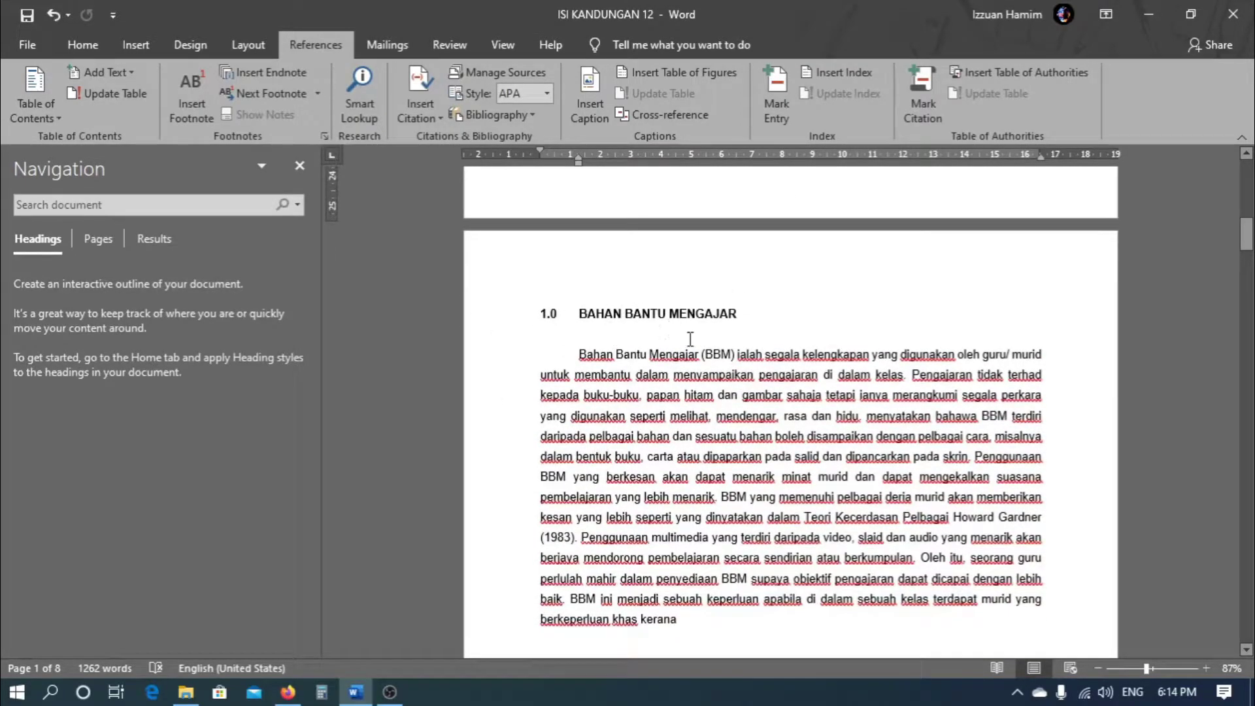
pyautogui.scroll(-1, 644, 308)
pyautogui.scroll(-4, 641, 305)
pyautogui.scroll(-9, 639, 373)
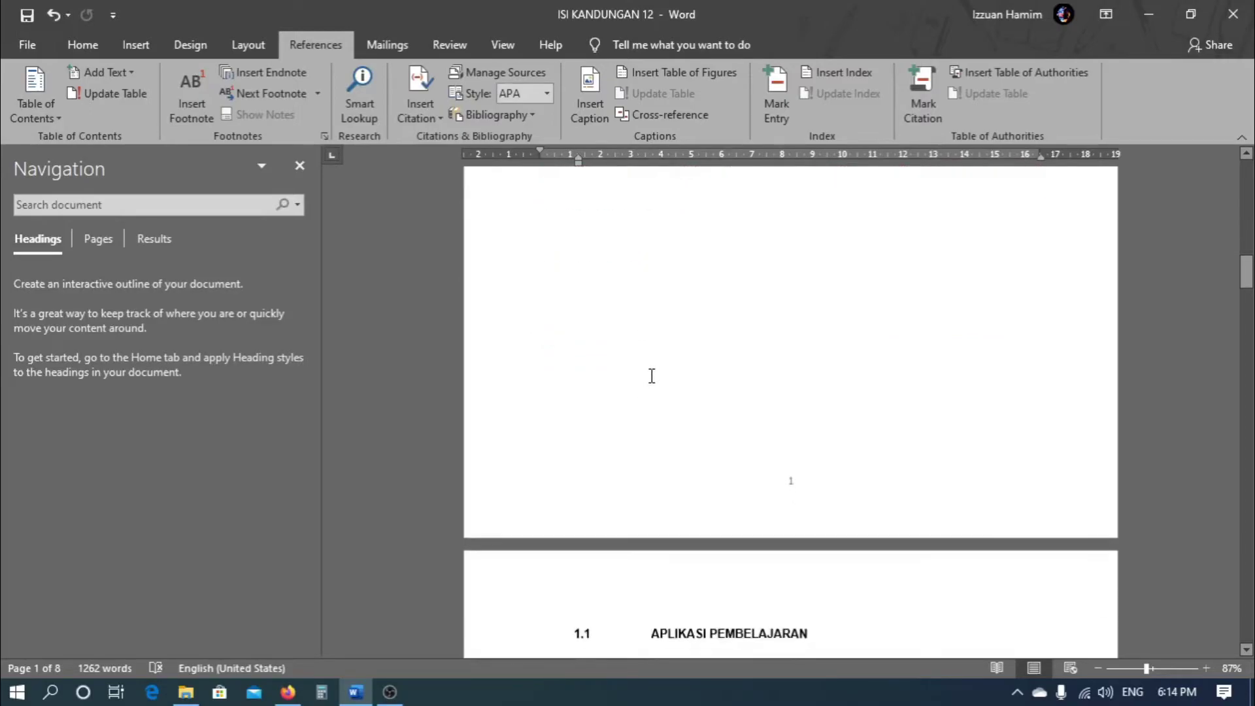
pyautogui.scroll(-7, 650, 372)
pyautogui.scroll(-4, 678, 406)
pyautogui.scroll(-10, 625, 451)
pyautogui.scroll(-8, 629, 478)
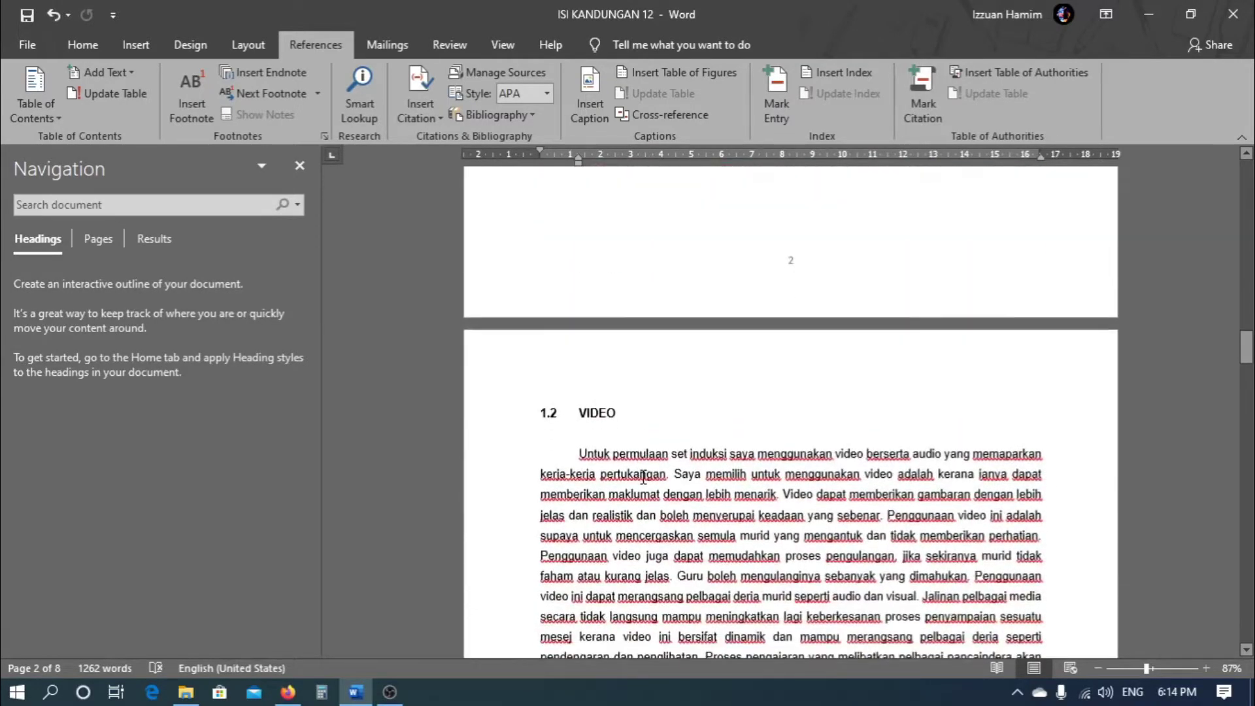
pyautogui.scroll(5, 655, 442)
pyautogui.scroll(2, 684, 457)
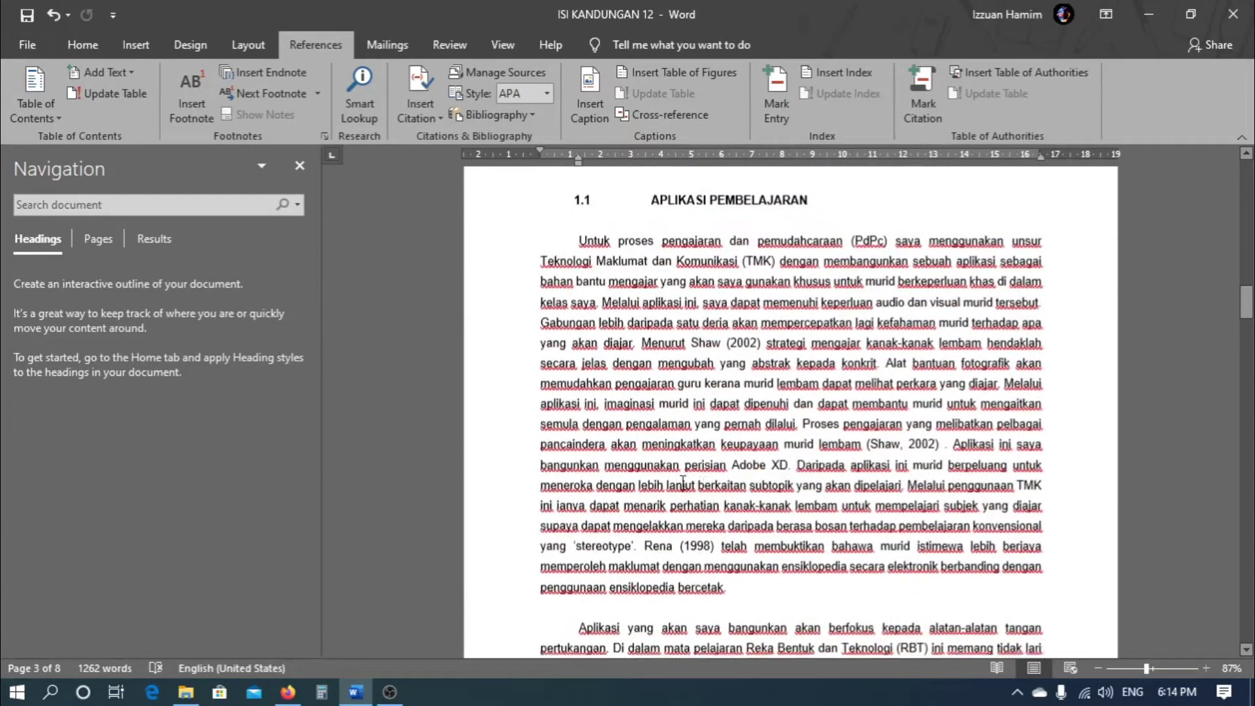
pyautogui.scroll(4, 693, 484)
pyautogui.scroll(5, 810, 519)
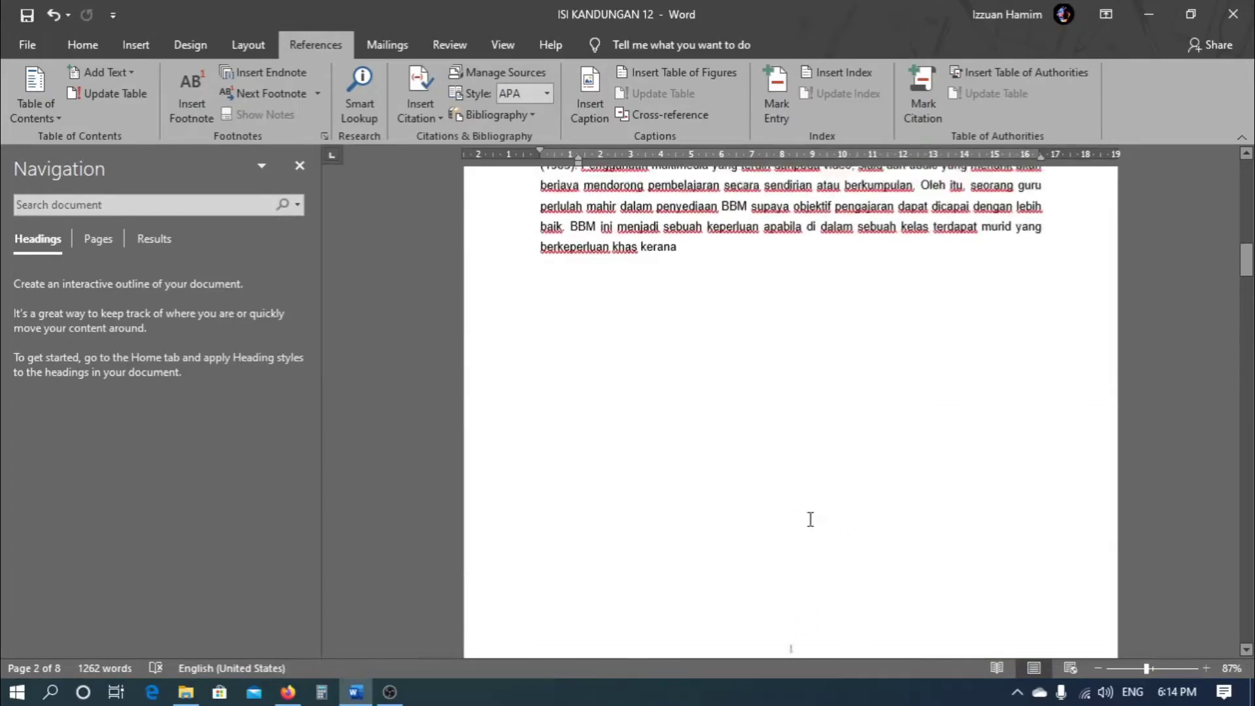
pyautogui.scroll(4, 748, 508)
pyautogui.scroll(3, 646, 364)
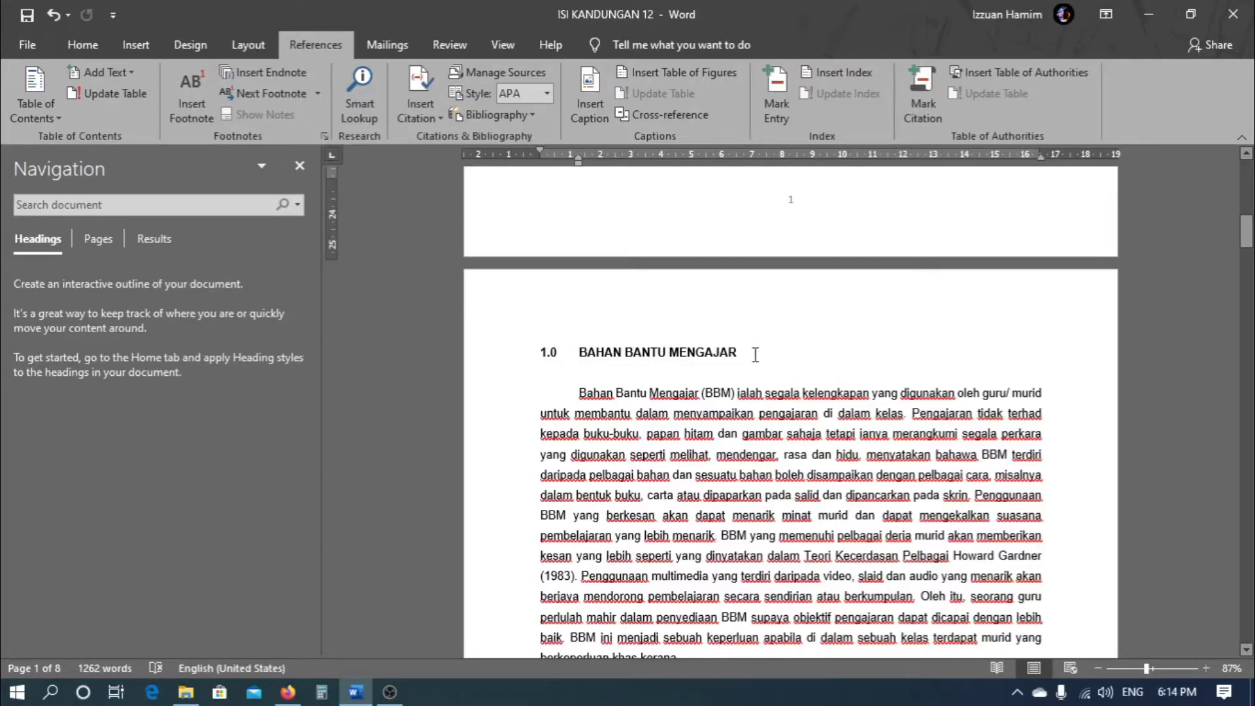
# Mark 1.0 BAHAN BANTU MENGAJAR as a Level 1 entry with Add Text.
pyautogui.moveTo(748, 353); pyautogui.dragTo(578, 354)
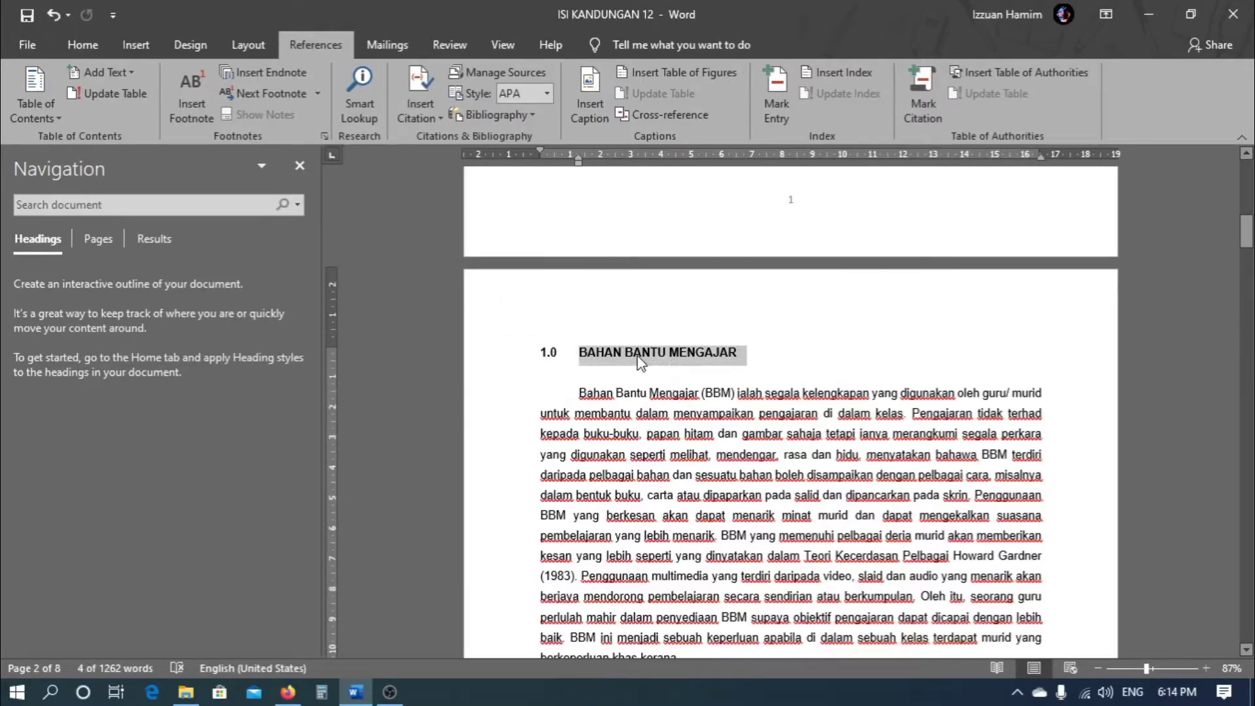
pyautogui.click(641, 354)
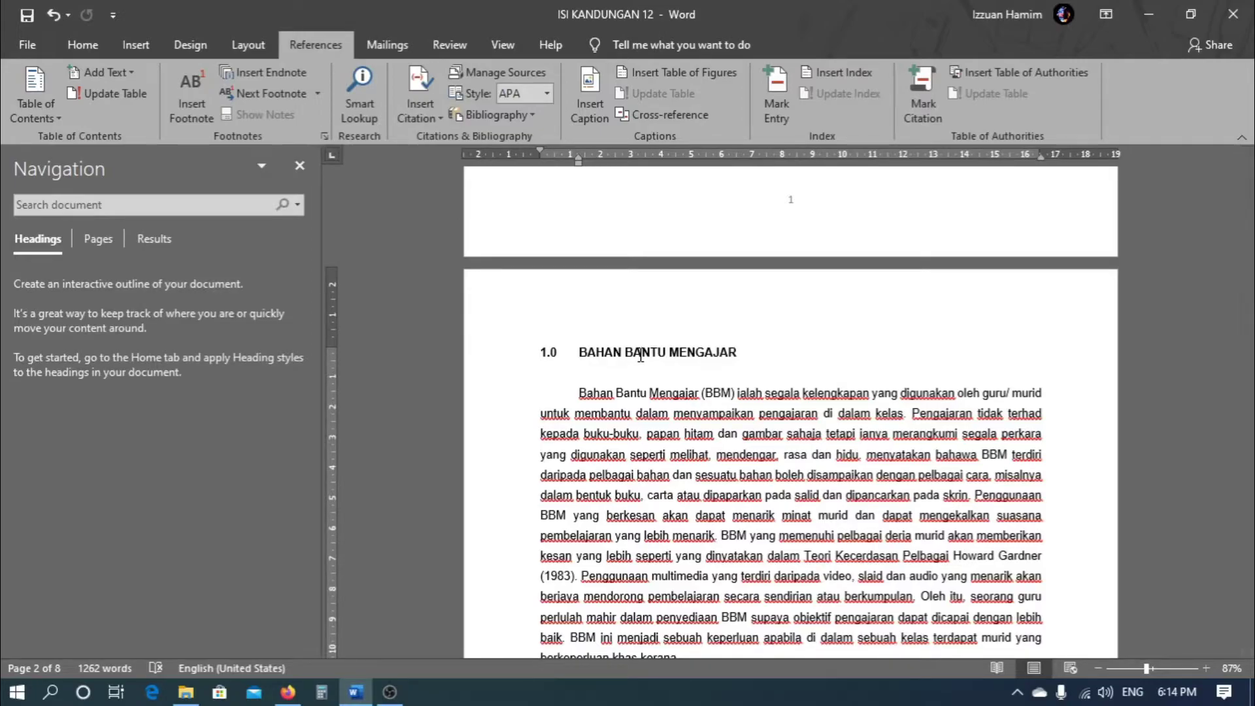
pyautogui.click(102, 72)
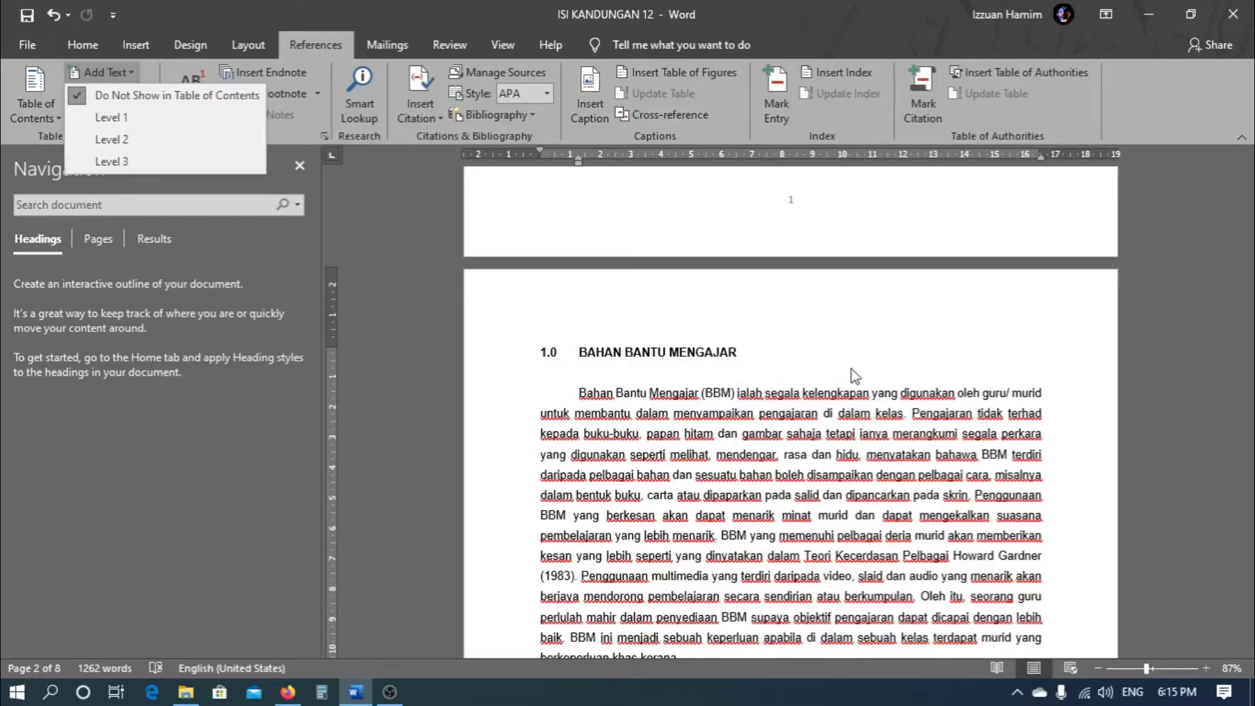
pyautogui.click(183, 124)
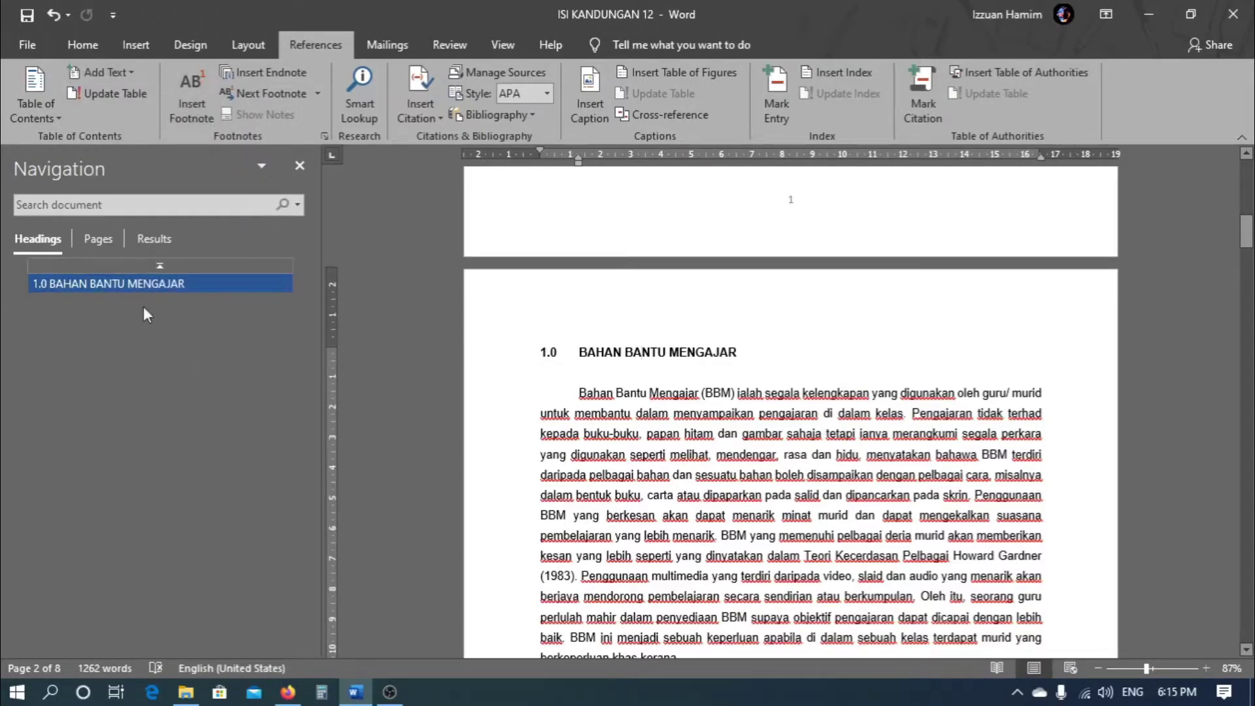
pyautogui.scroll(-2, 674, 408)
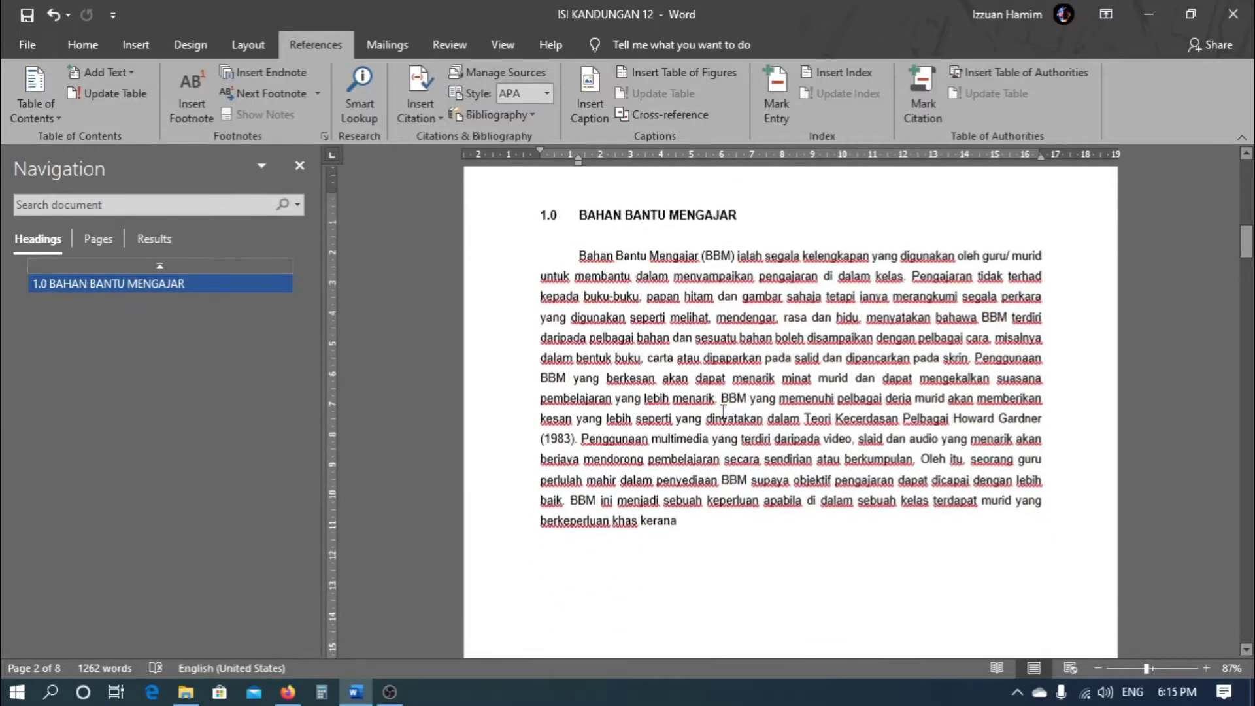
pyautogui.scroll(-5, 842, 396)
pyautogui.scroll(-5, 883, 415)
pyautogui.scroll(-2, 886, 417)
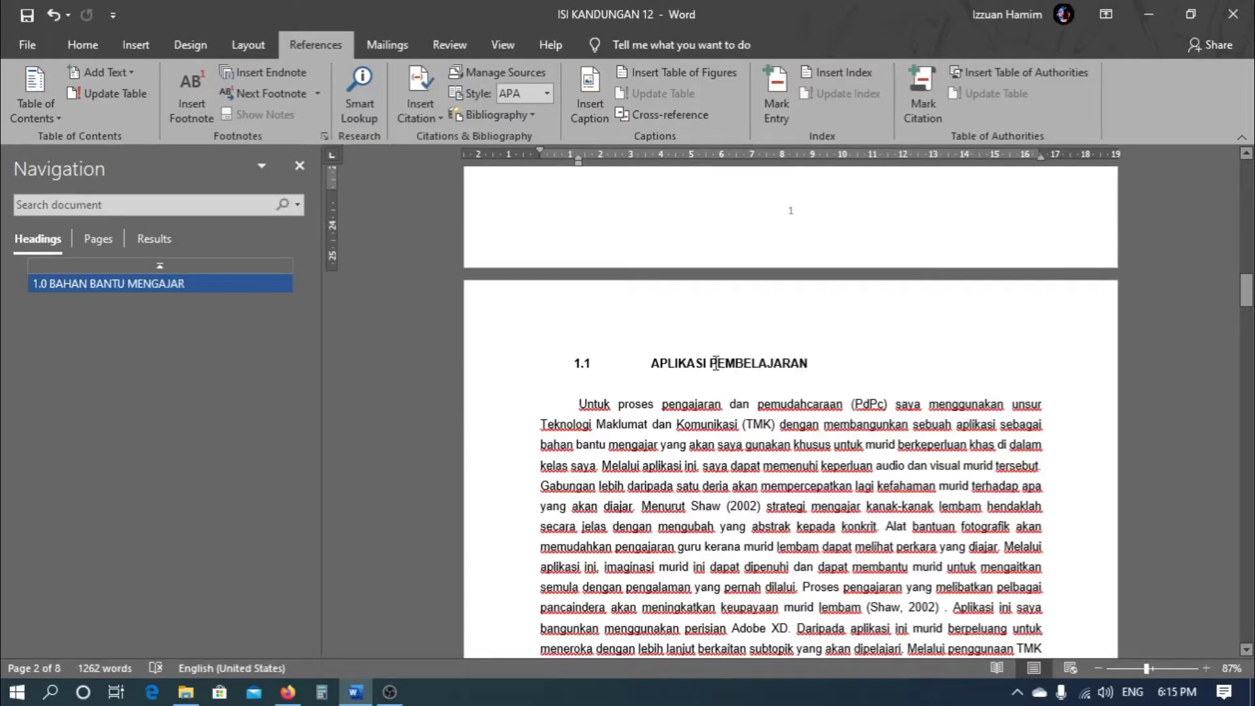
# Make 1.1 APLIKASI PEMBELAJARAN and 1.2 VIDEO Level 2 contents entries.
pyautogui.click(619, 364)
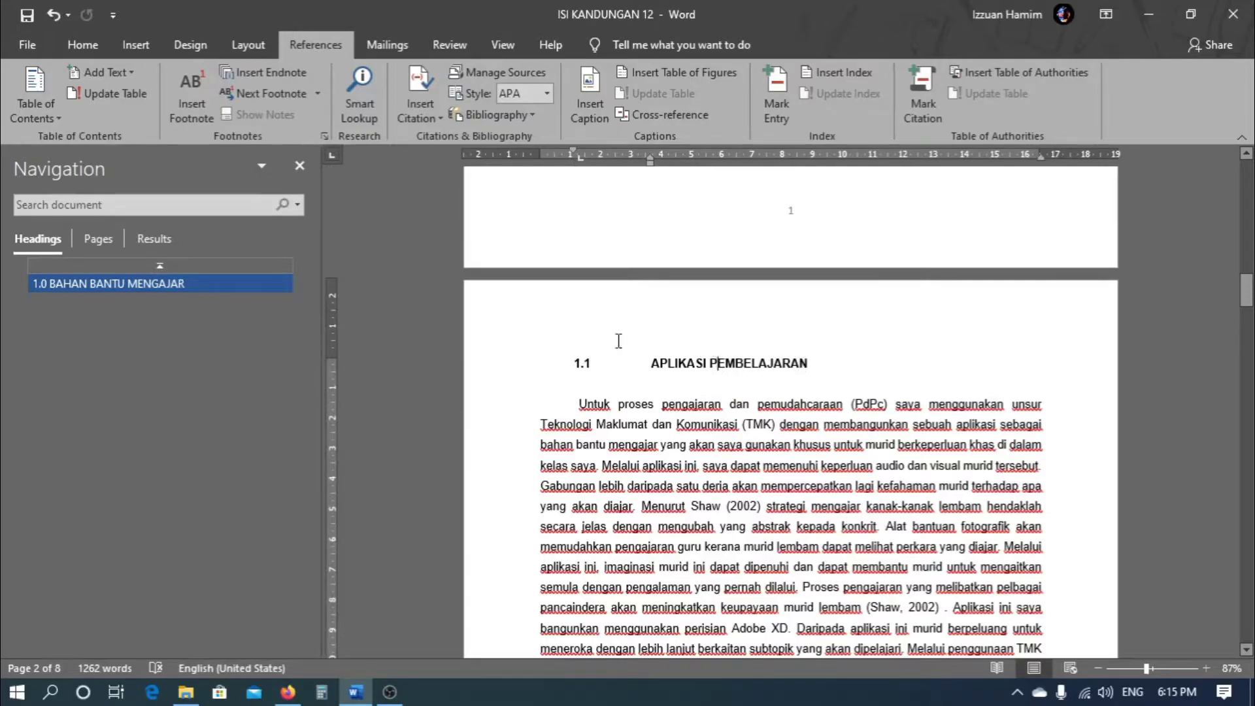
pyautogui.click(127, 74)
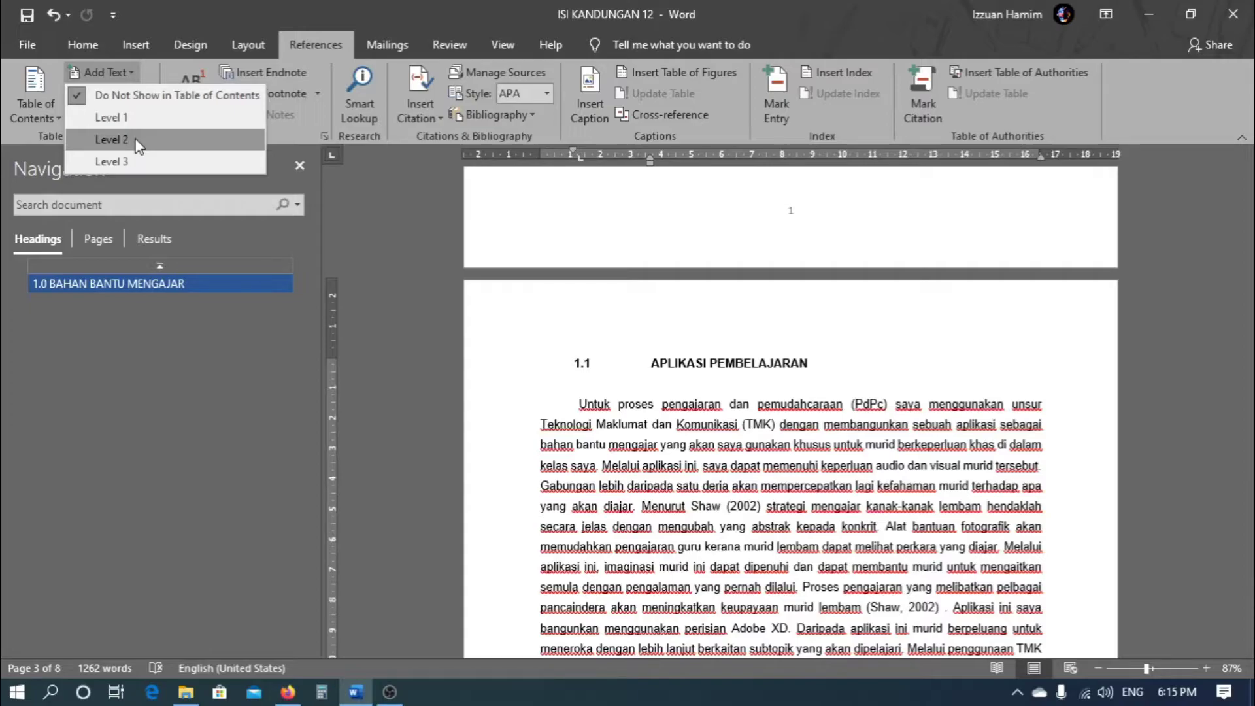
pyautogui.click(111, 139)
pyautogui.scroll(-5, 670, 324)
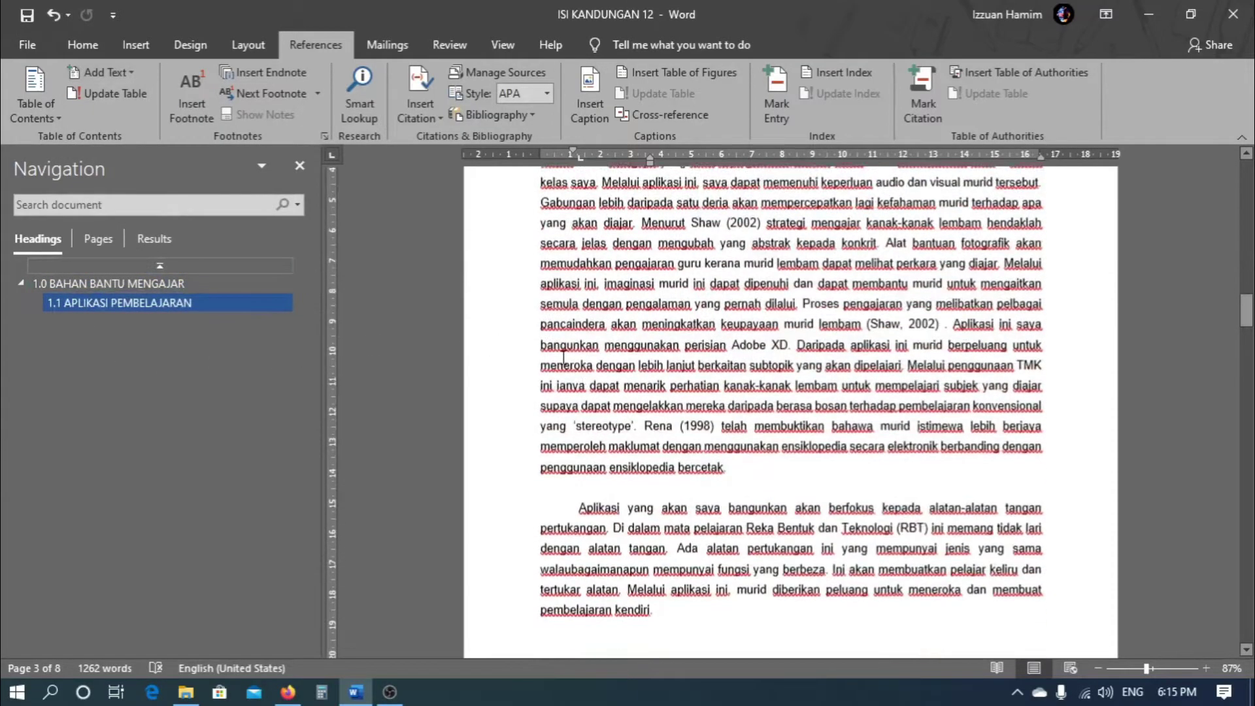
pyautogui.scroll(-5, 671, 324)
pyautogui.scroll(-5, 671, 324)
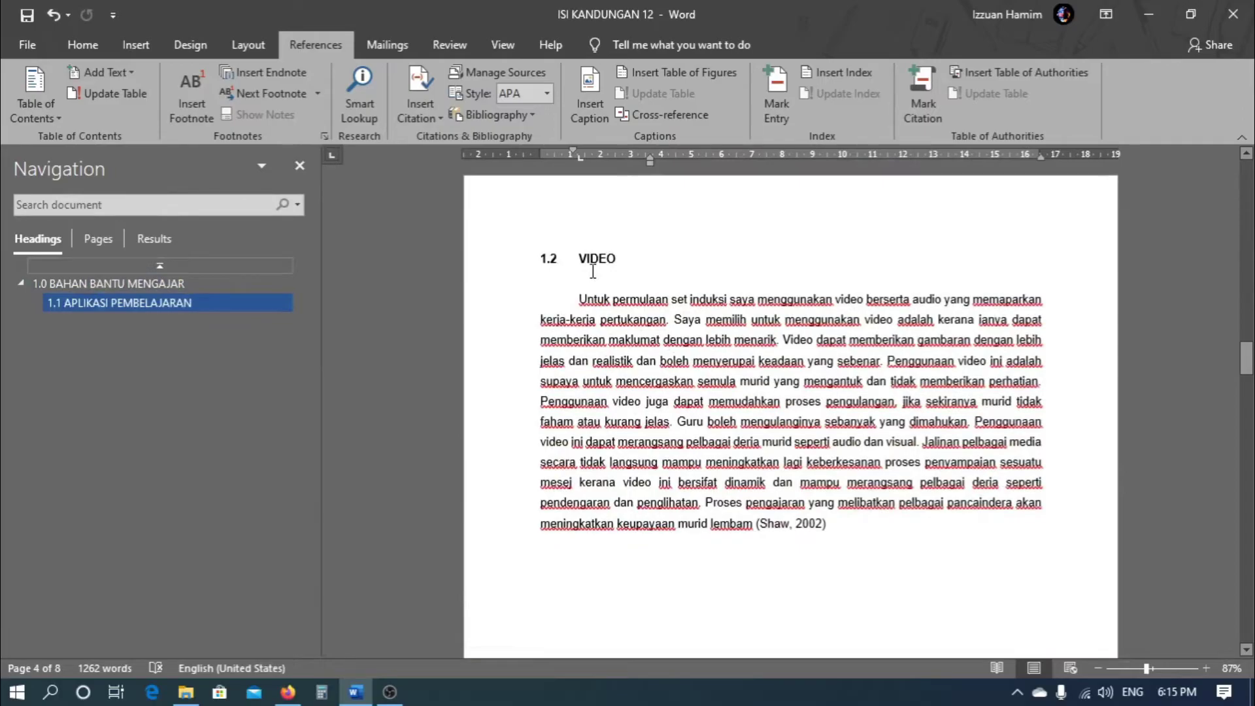
pyautogui.click(594, 269)
pyautogui.click(119, 72)
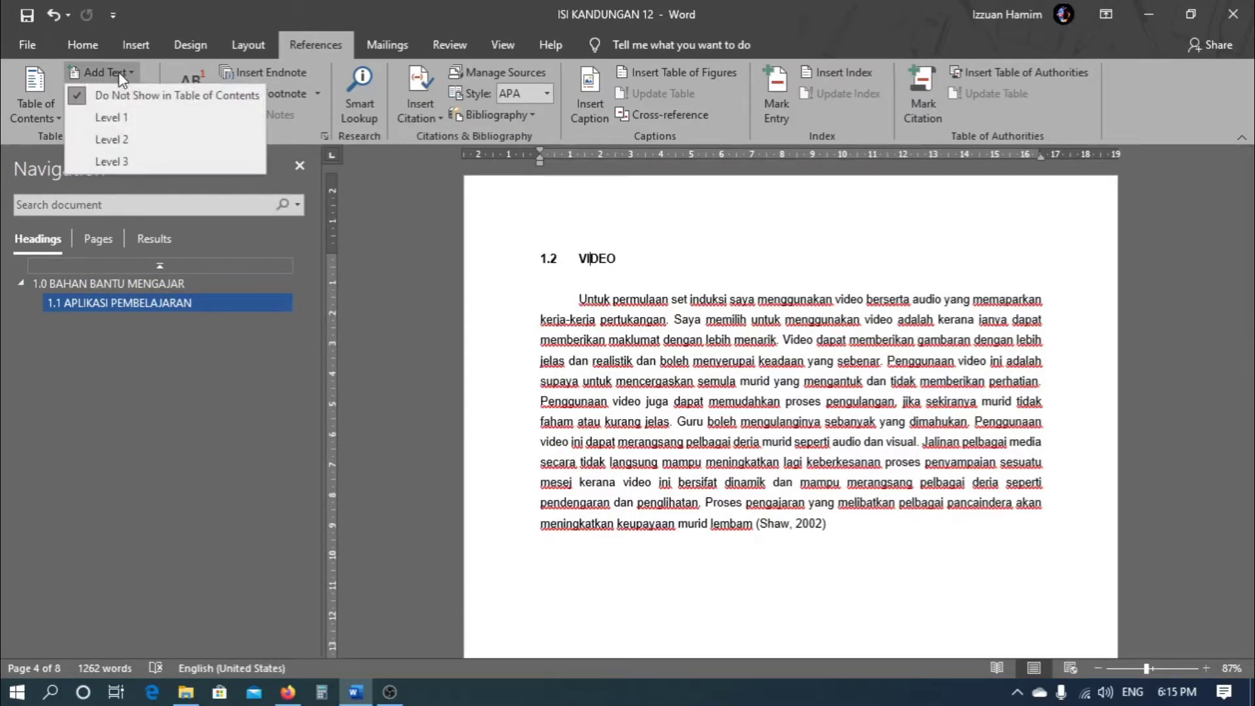
pyautogui.click(155, 146)
# Make 1.3 LANGKAH PENGGUNAAN BBM and 1.4 SUMBANGAN Level 2 contents entries.
pyautogui.scroll(-5, 533, 428)
pyautogui.scroll(-4, 536, 460)
pyautogui.scroll(-4, 537, 460)
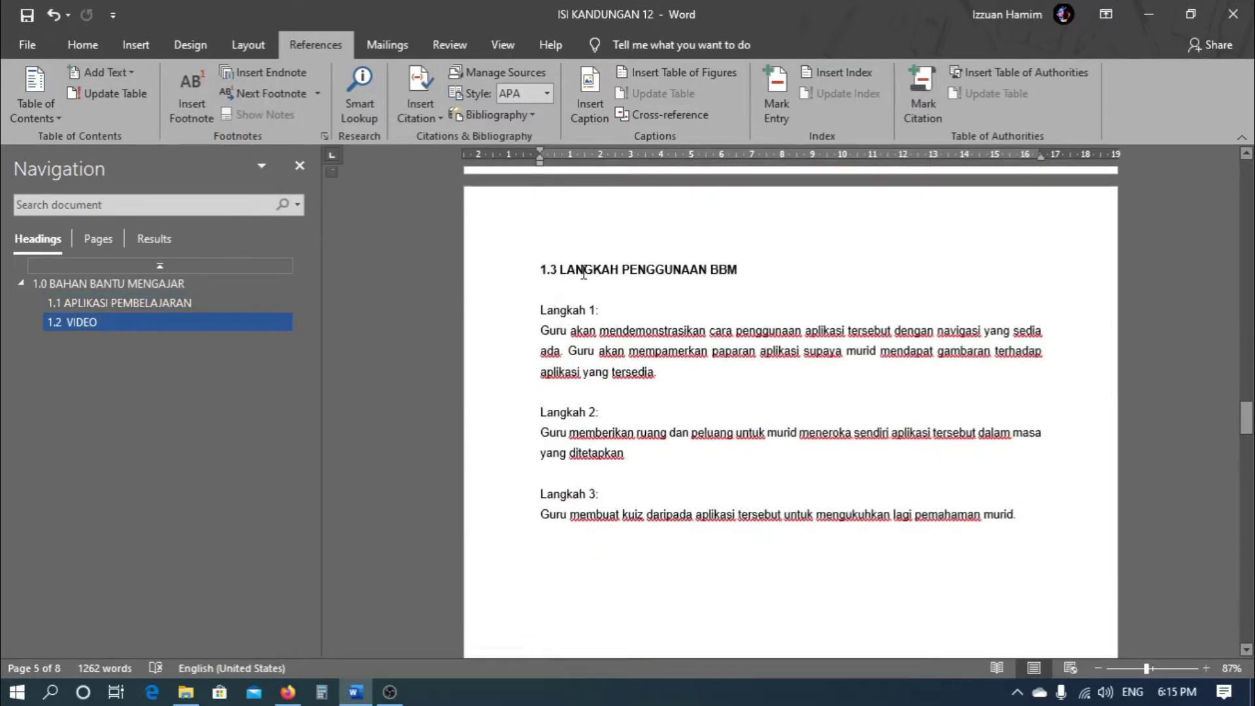
pyautogui.click(92, 81)
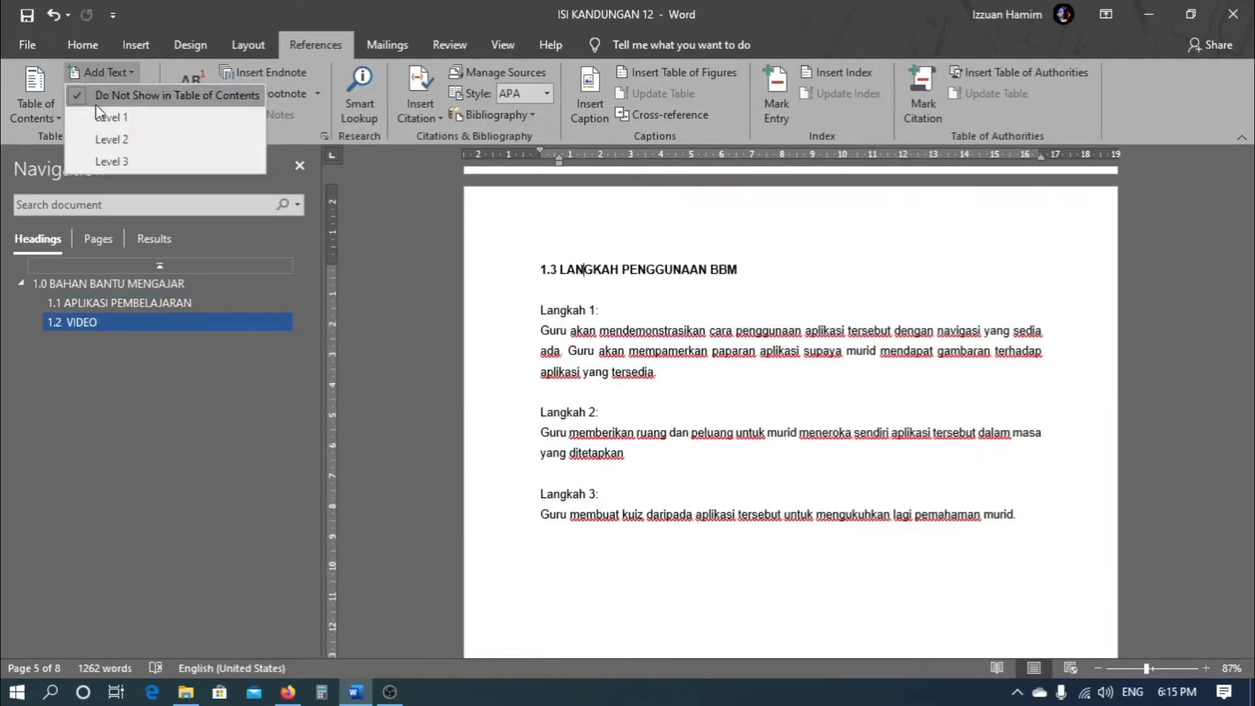
pyautogui.click(104, 139)
pyautogui.scroll(-4, 572, 342)
pyautogui.scroll(-5, 601, 366)
pyautogui.scroll(-4, 633, 393)
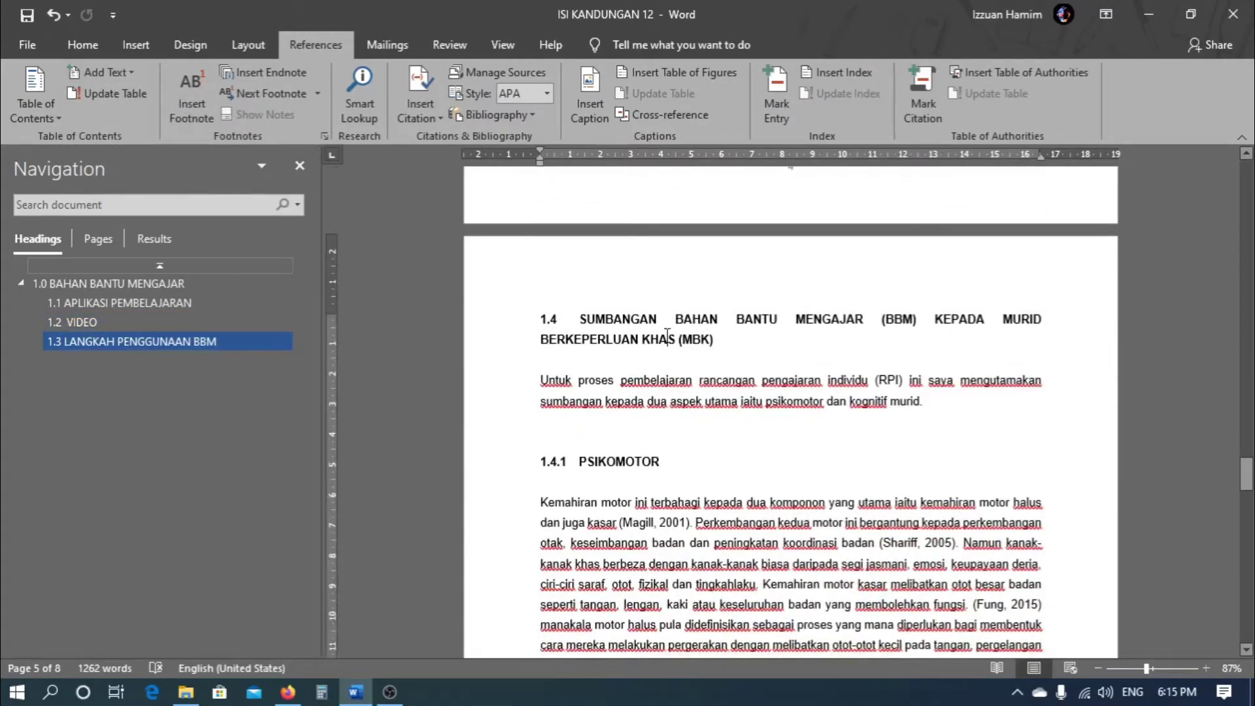
pyautogui.click(106, 73)
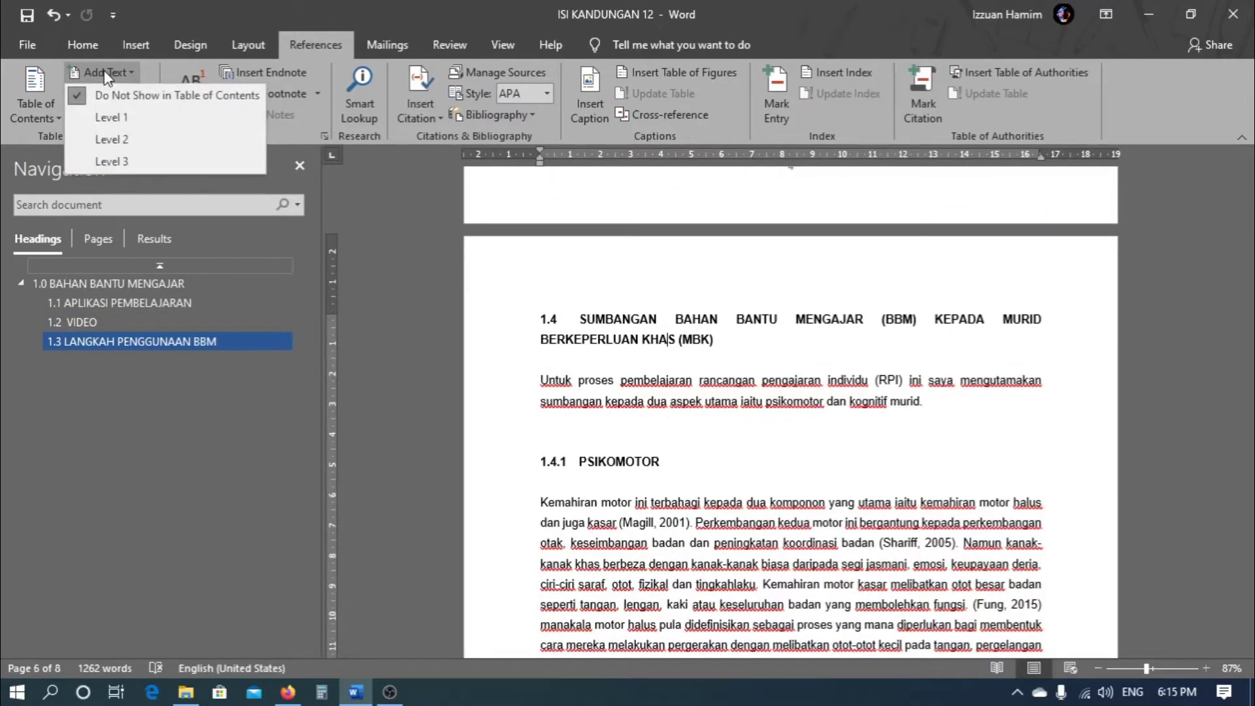
pyautogui.click(118, 138)
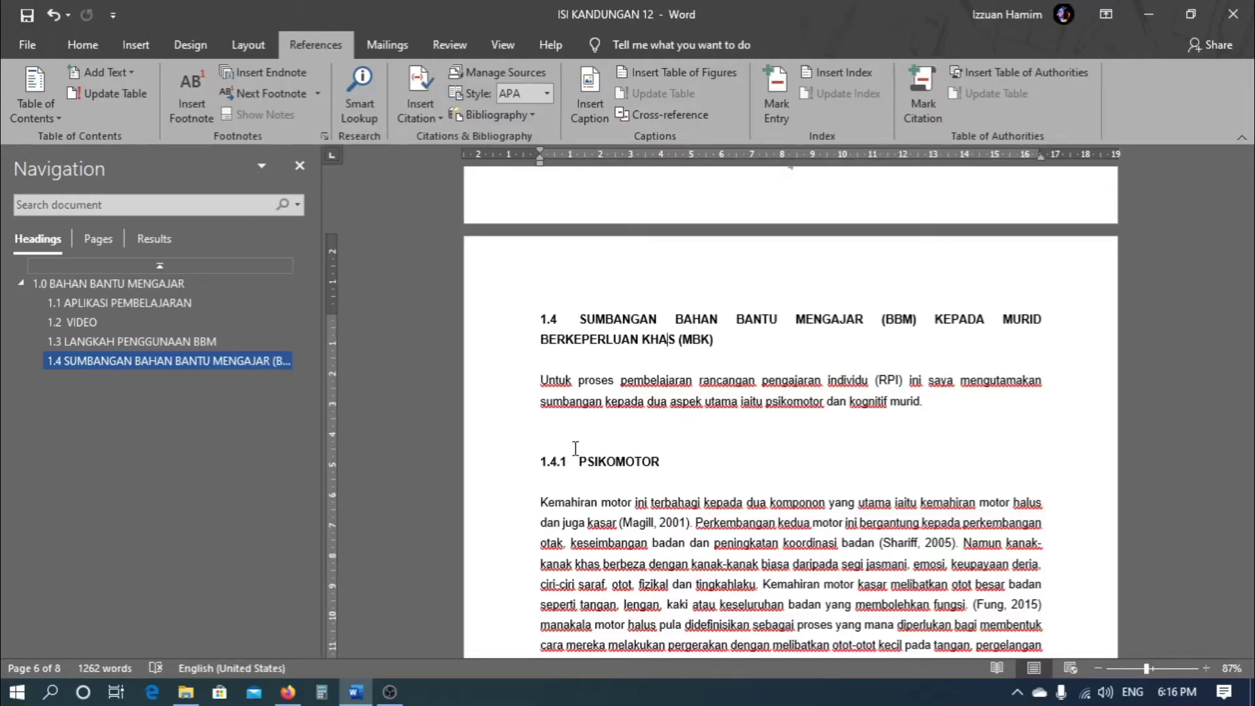
# Make 1.4.1 PSIKOMOTOR and 1.4.2 KOGNITIF Level 3 entries nested under 1.4.
pyautogui.click(636, 462)
pyautogui.click(102, 68)
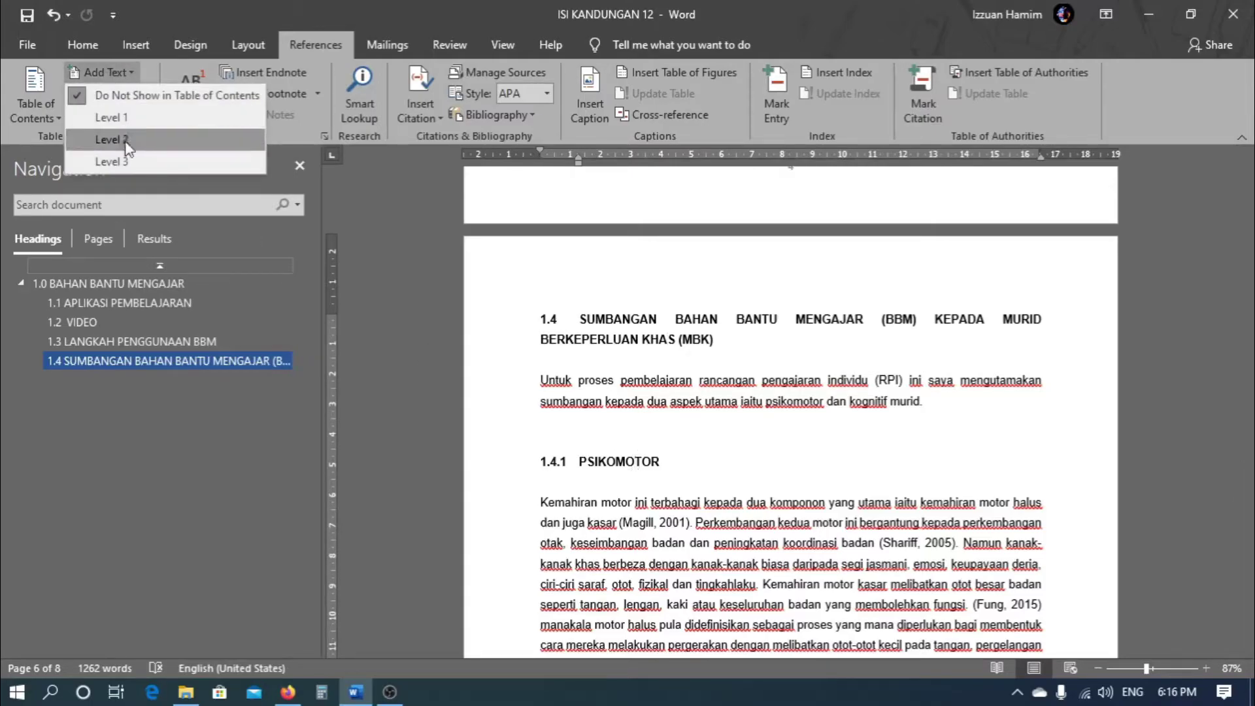
pyautogui.click(111, 140)
pyautogui.scroll(-3, 720, 425)
pyautogui.scroll(-6, 798, 454)
pyautogui.scroll(-5, 729, 364)
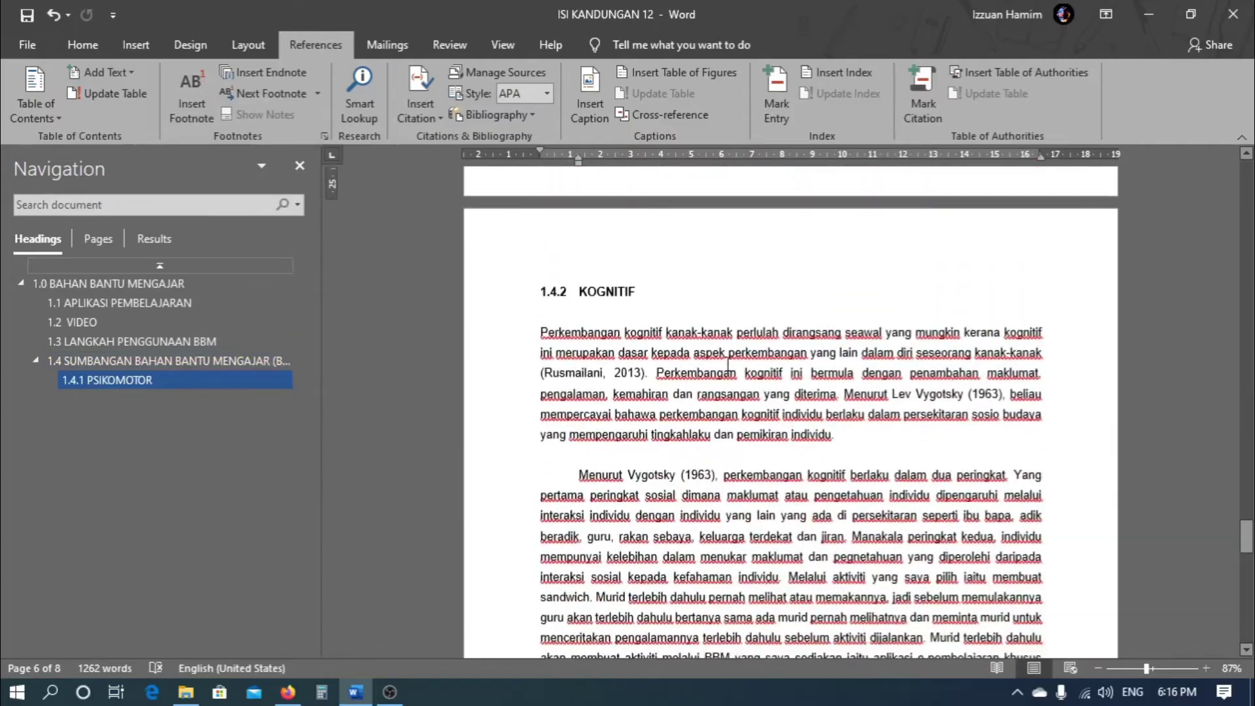
pyautogui.click(97, 74)
pyautogui.click(129, 157)
# Make 1.5 RUJUKAN a Level 2 contents entry.
pyautogui.scroll(-5, 546, 384)
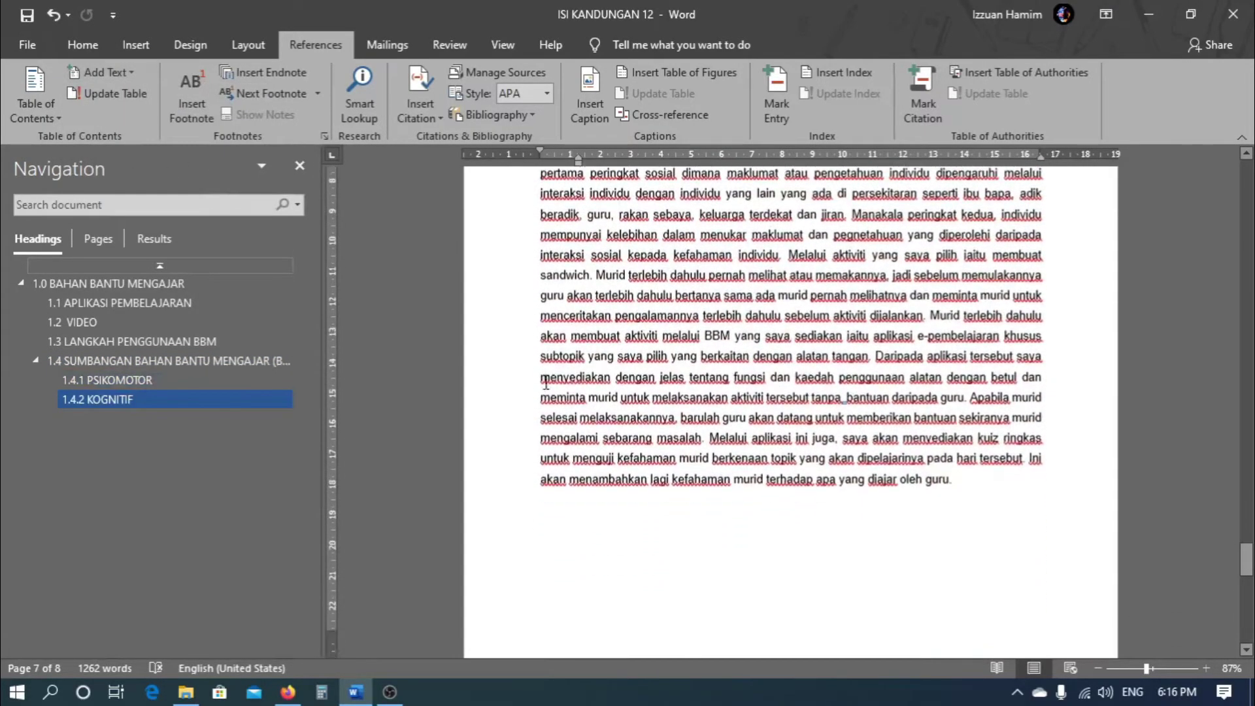
pyautogui.scroll(-5, 546, 384)
pyautogui.scroll(-1, 586, 393)
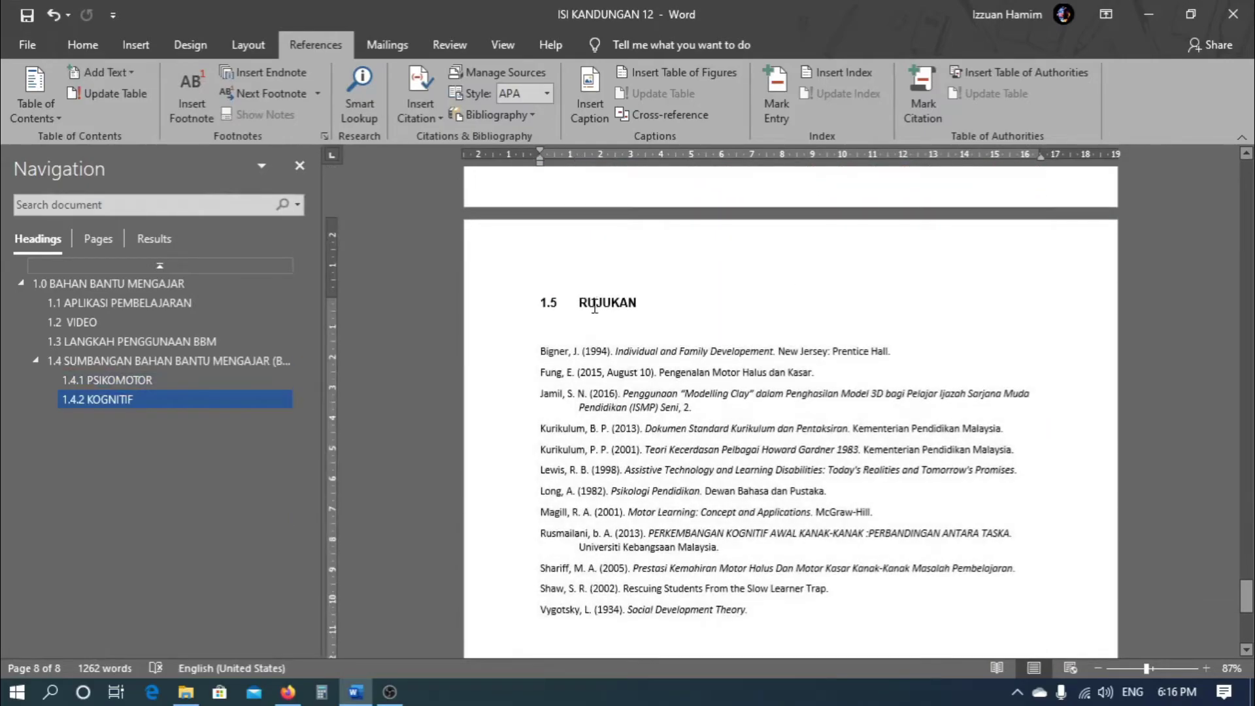
pyautogui.click(595, 308)
pyautogui.click(97, 73)
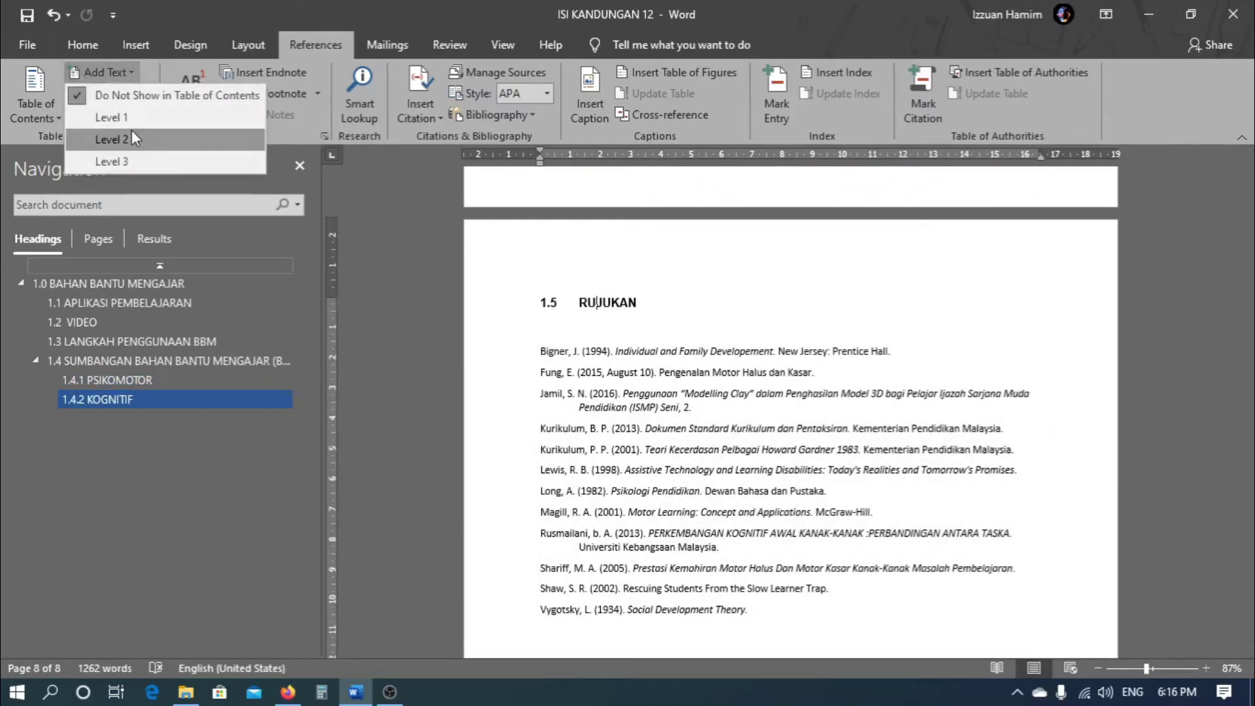
pyautogui.click(132, 130)
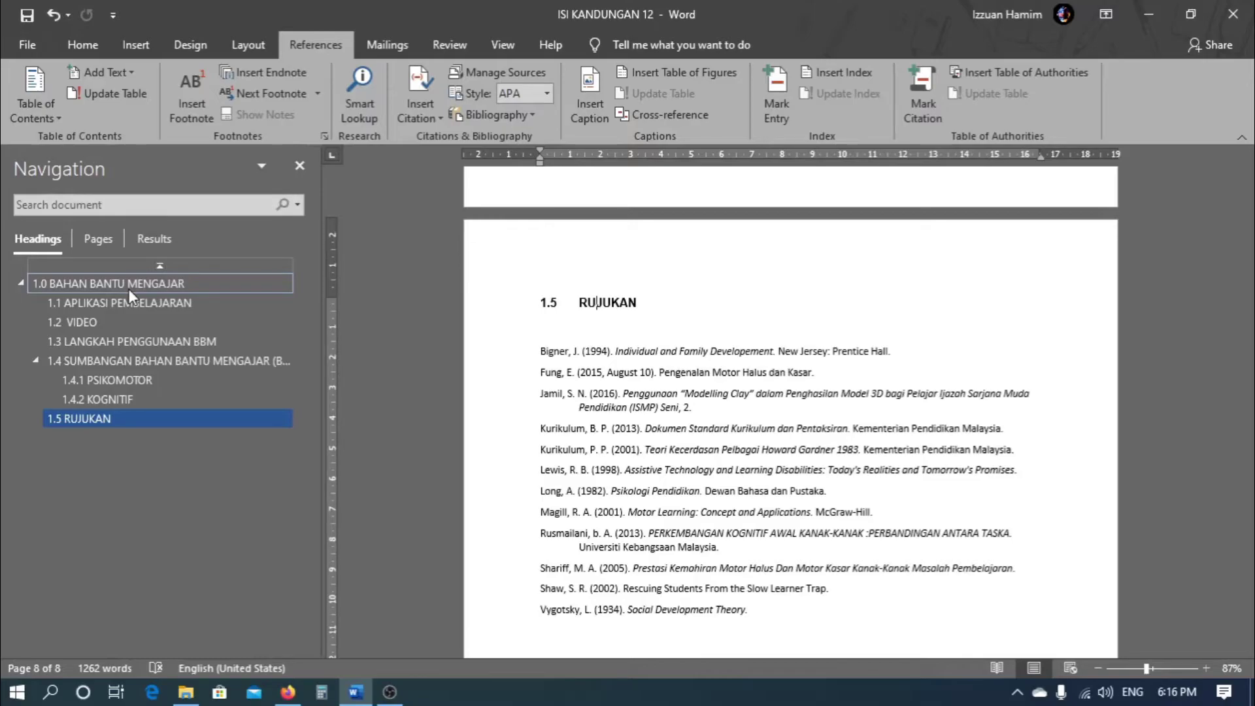
# Return to the top of the report and place the caret on the blank page 1.
pyautogui.click(553, 337)
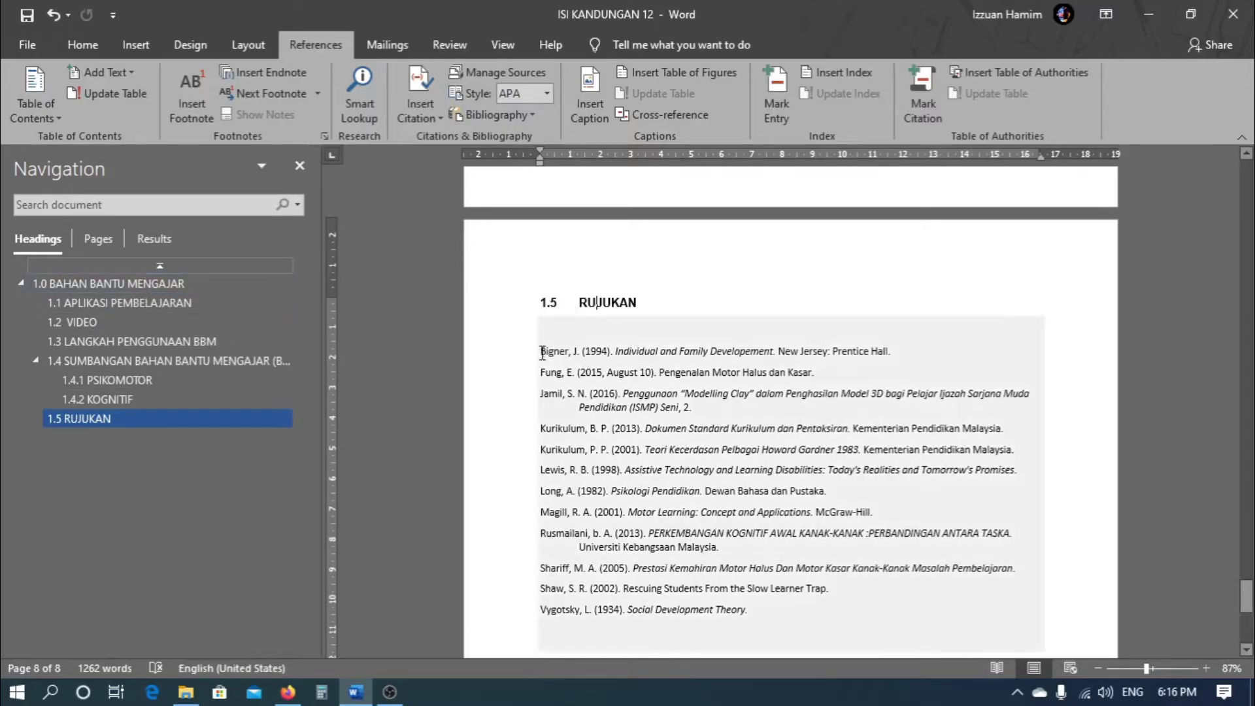
pyautogui.scroll(-3, 555, 343)
pyautogui.scroll(-2, 621, 405)
pyautogui.scroll(3, 836, 448)
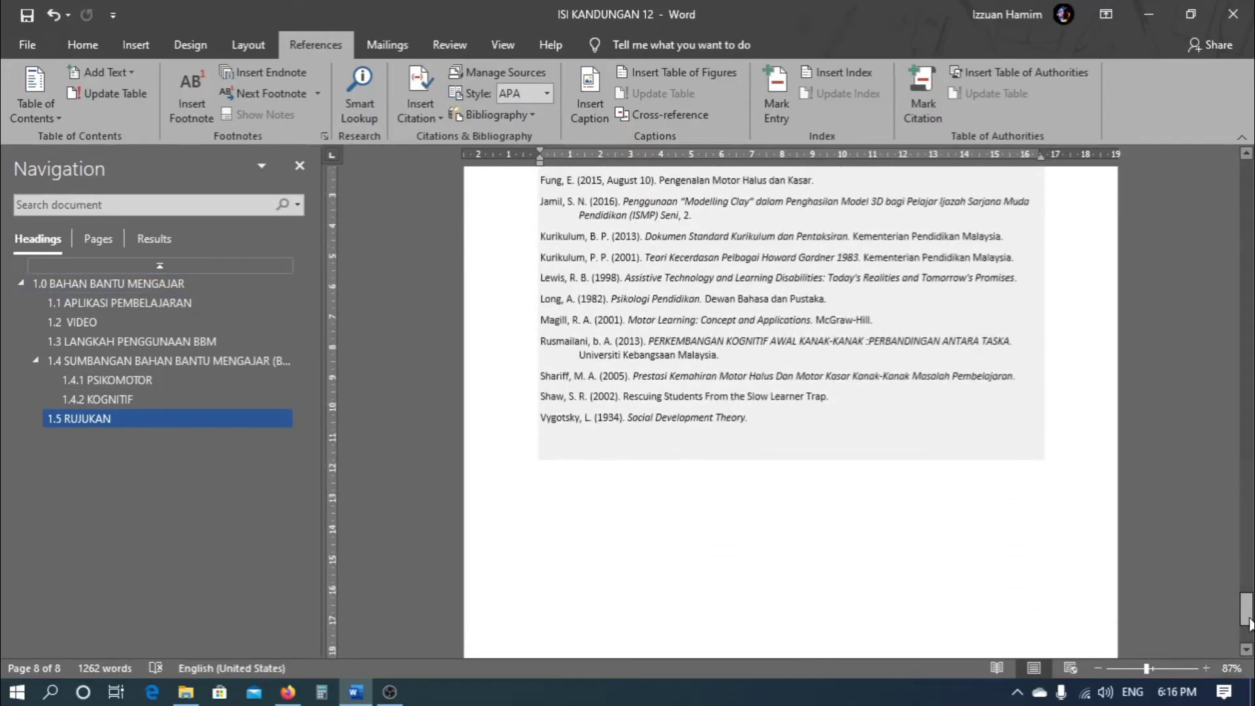
pyautogui.moveTo(1247, 625); pyautogui.dragTo(1246, 189)
pyautogui.click(733, 350)
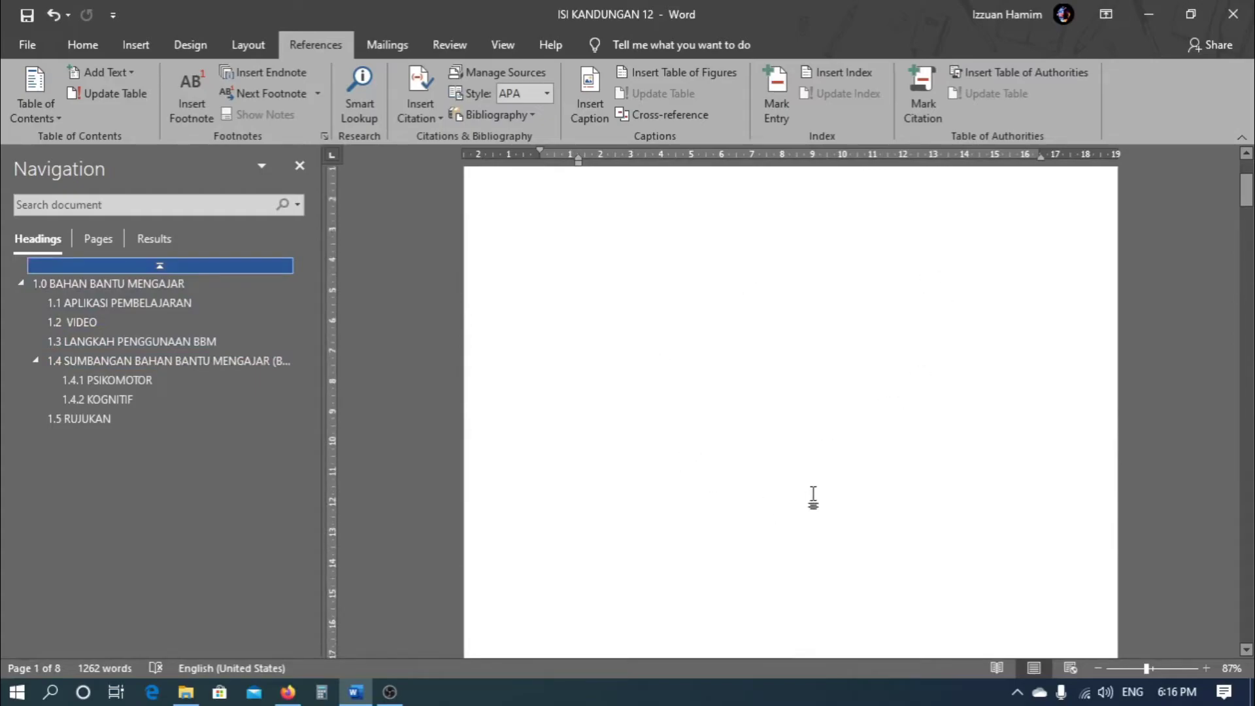
pyautogui.scroll(1, 719, 392)
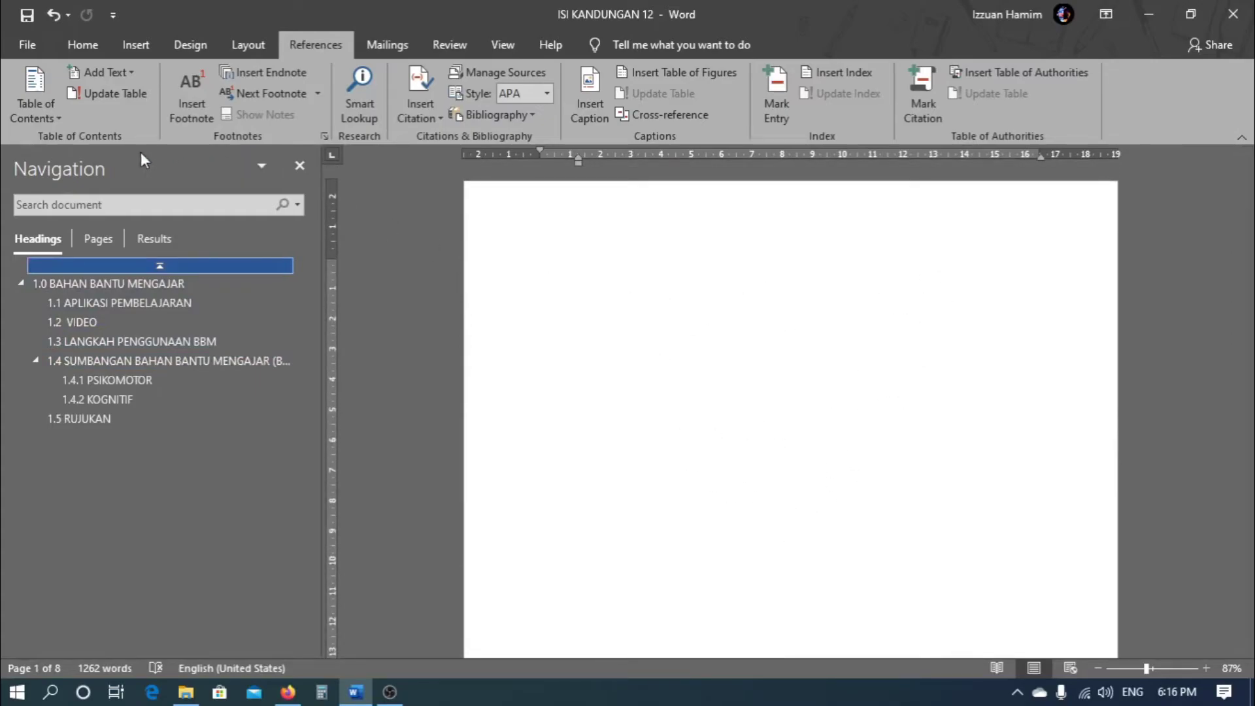
# Insert Automatic Table 2 on page 1 and retitle it ISI KANDUNGAN.
pyautogui.click(45, 116)
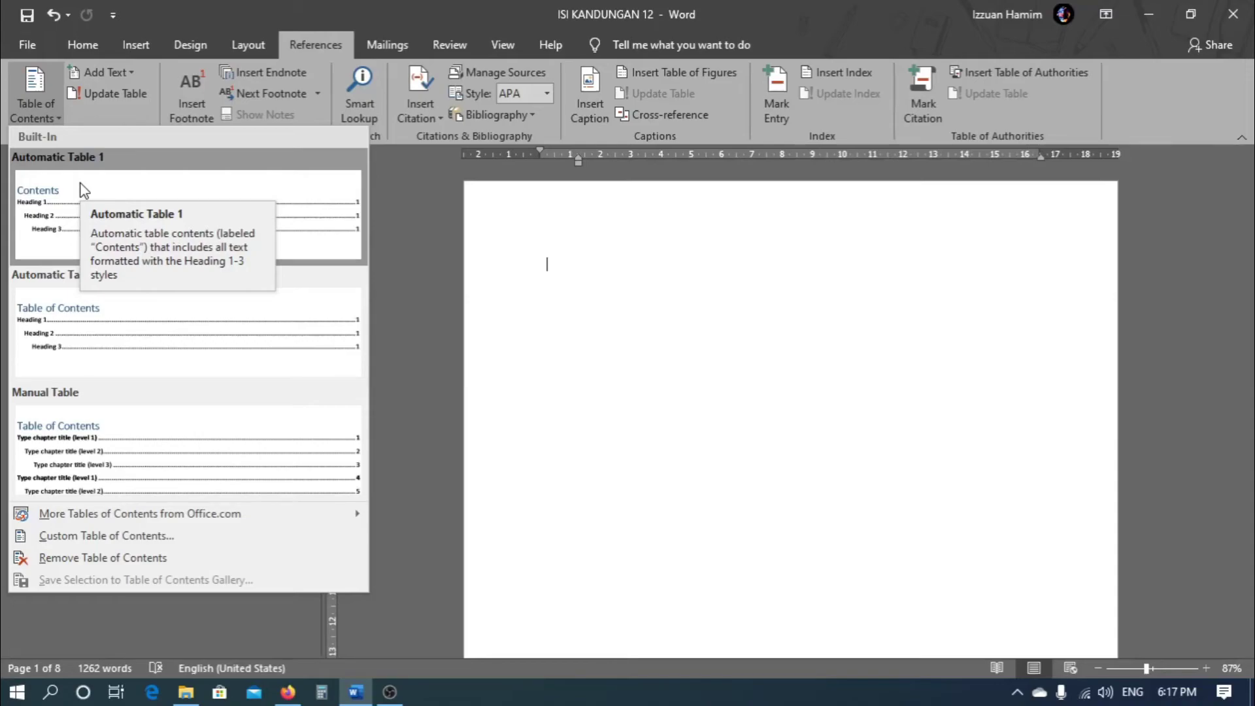
pyautogui.click(220, 329)
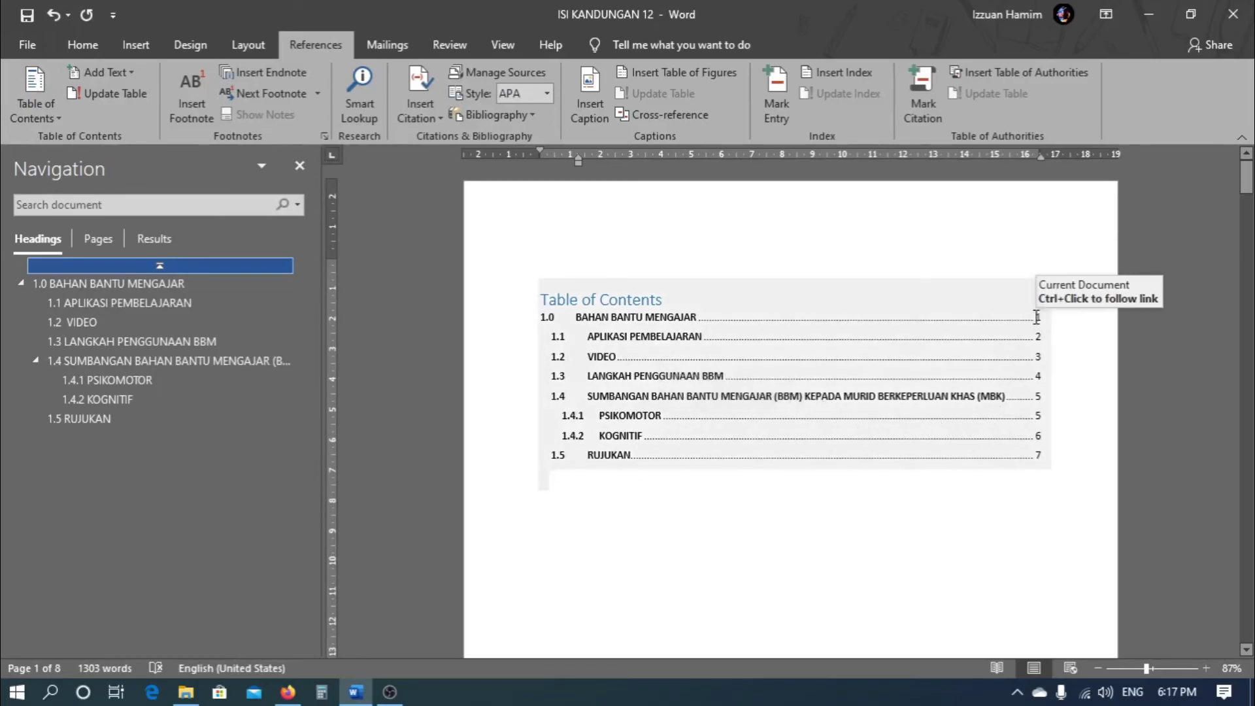
pyautogui.click(683, 299)
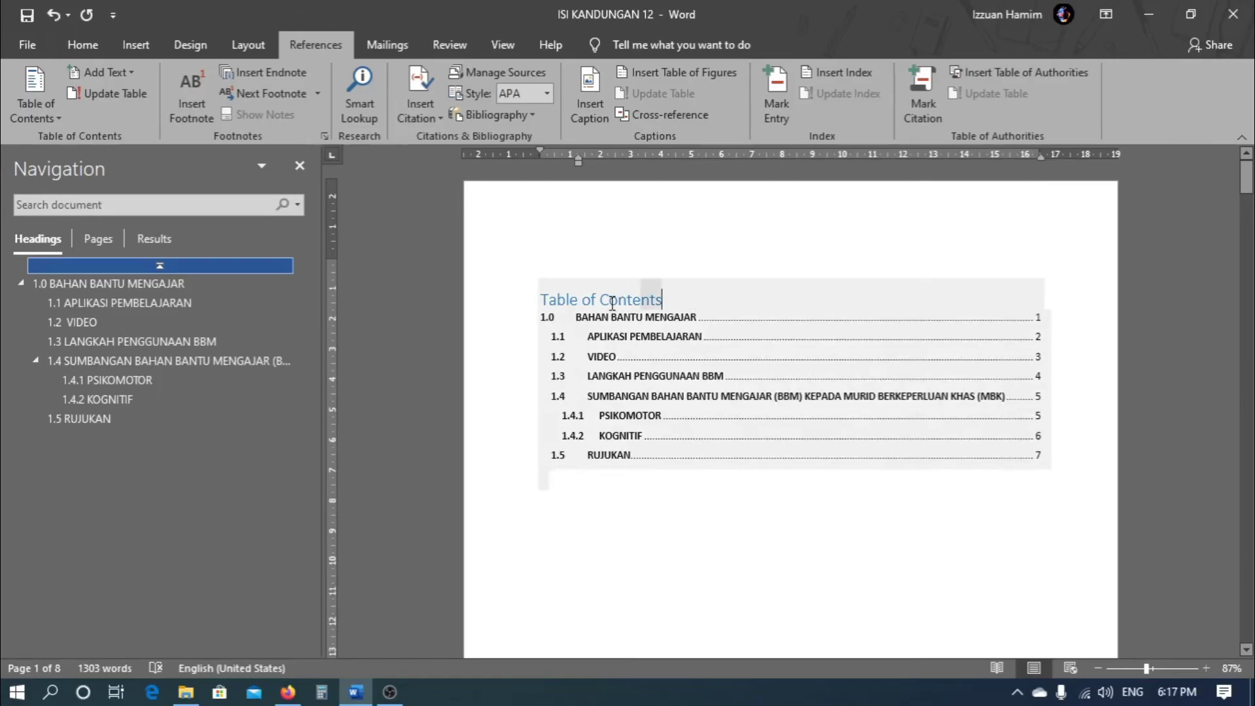
pyautogui.tripleClick(612, 300)
pyautogui.write('ISI KA')
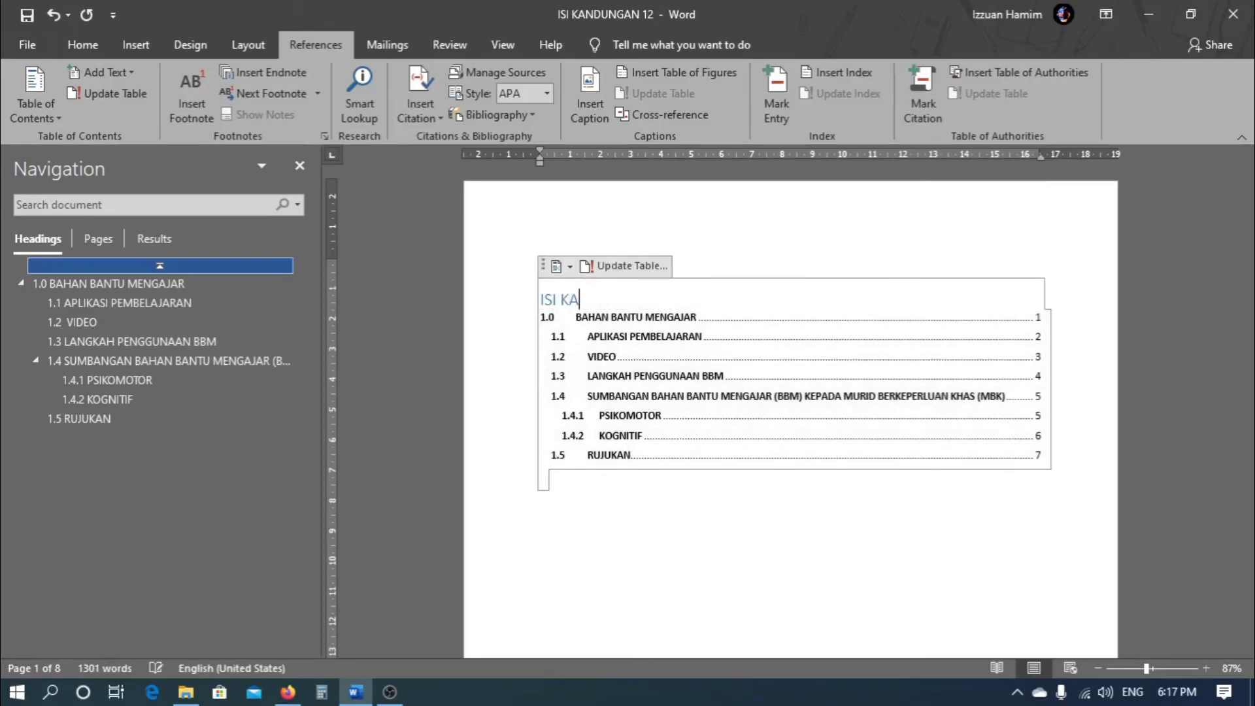
pyautogui.write('NDUNGAN')
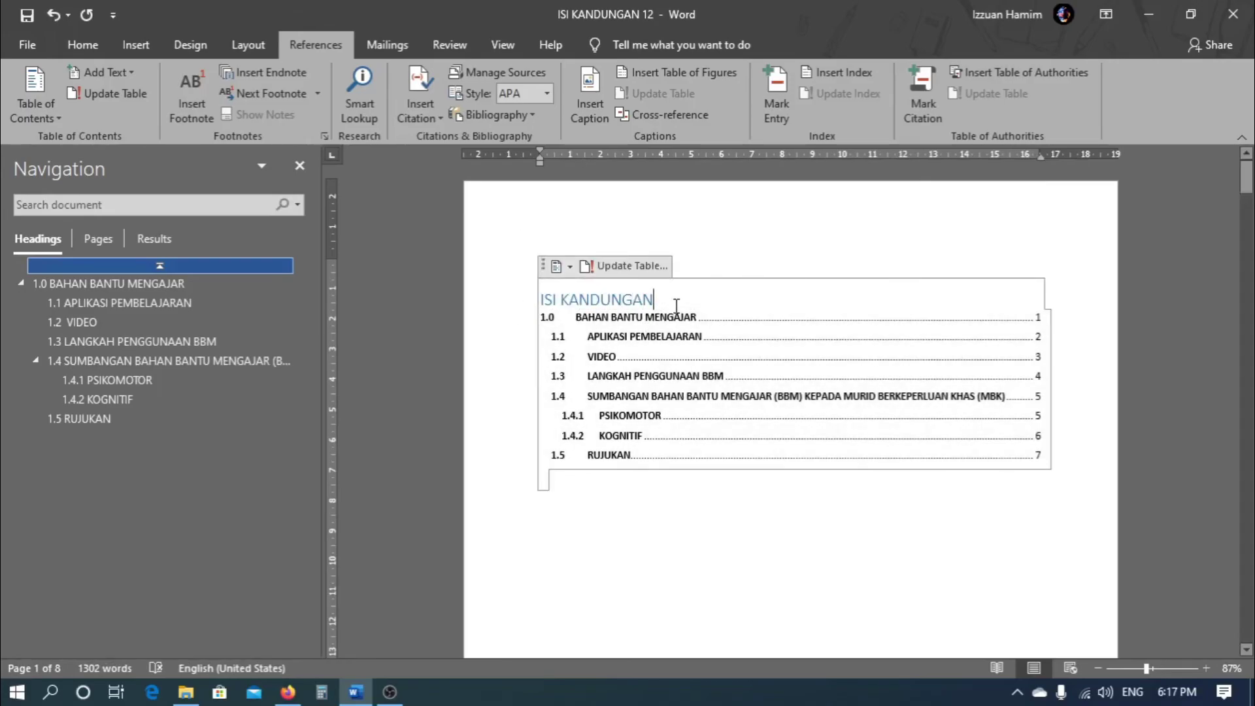
pyautogui.click(523, 302)
# Change the ISI KANDUNGAN title's font to Arial Narrow.
pyautogui.click(83, 45)
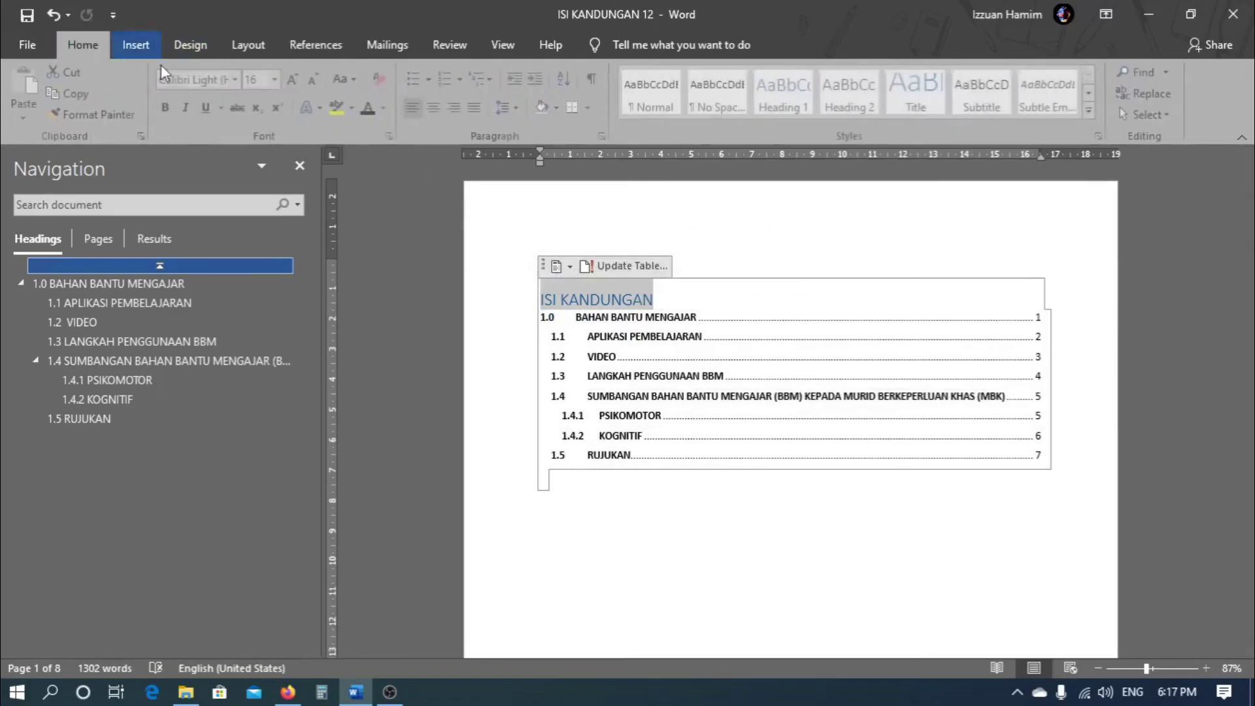
pyautogui.click(239, 80)
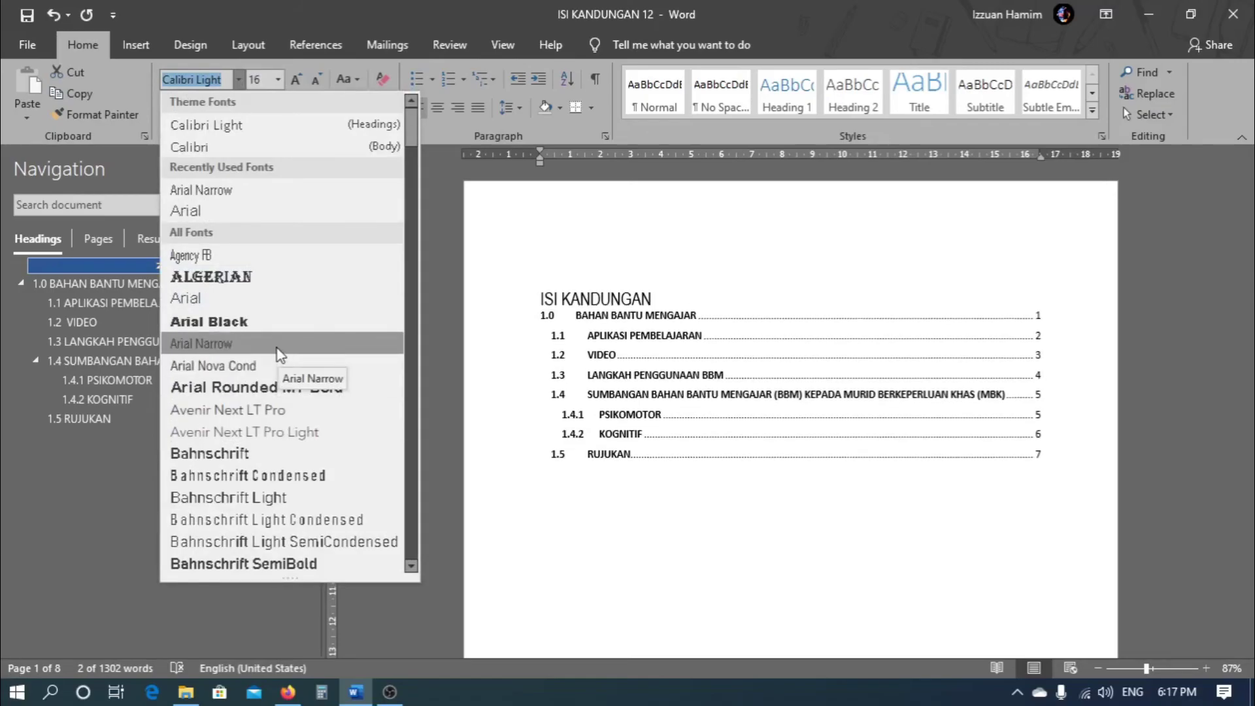
pyautogui.click(283, 357)
pyautogui.click(678, 553)
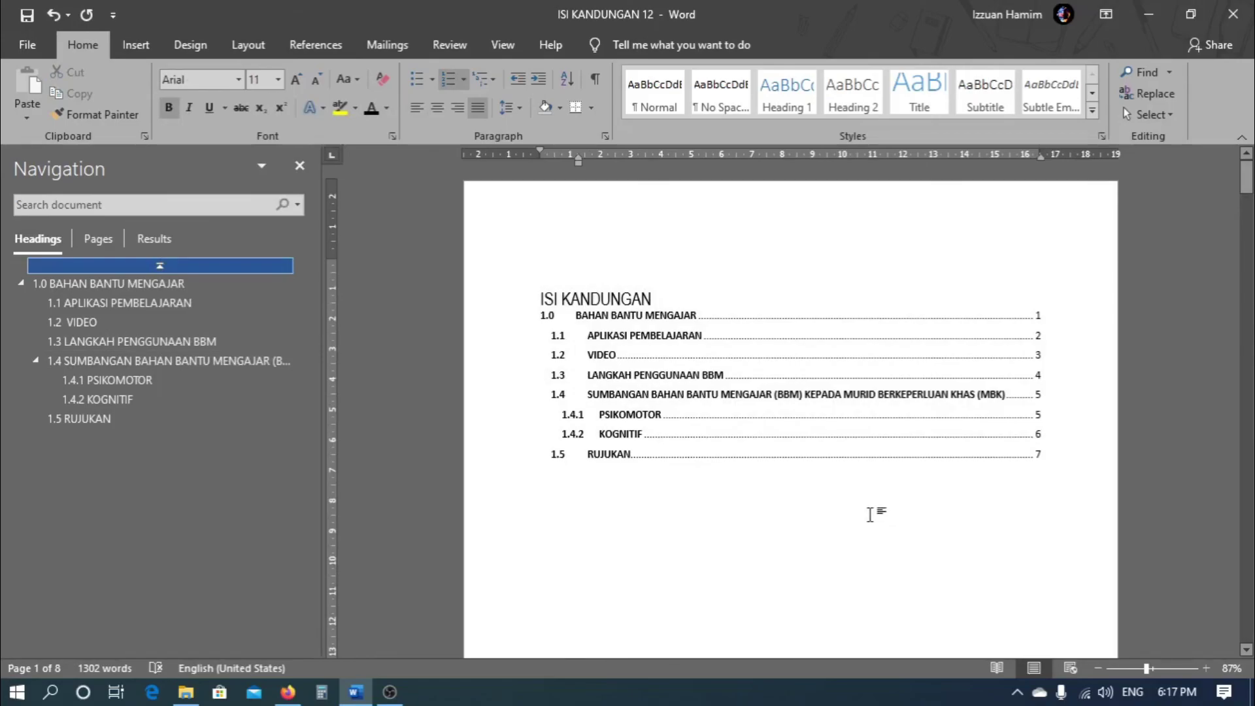